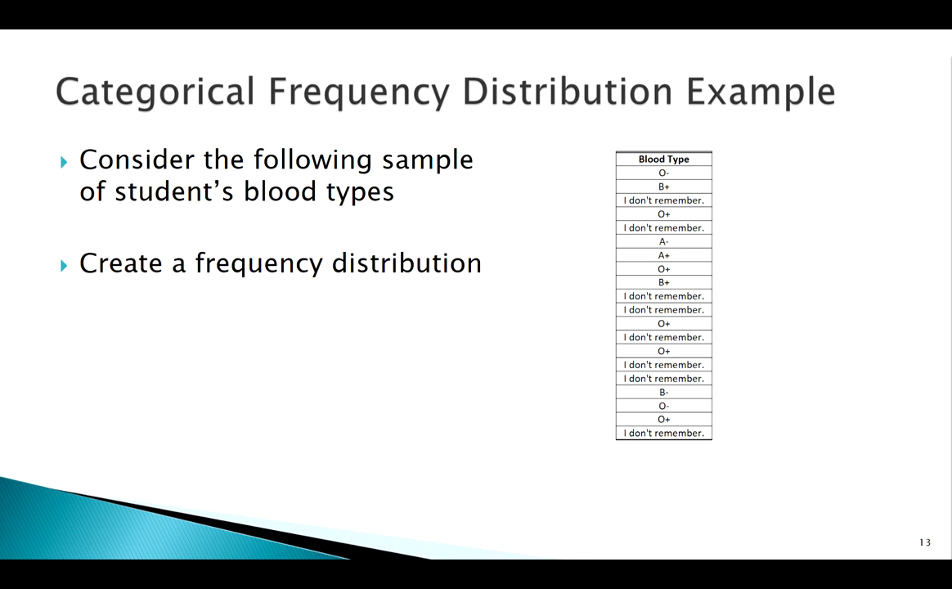
Switch to Minitab and open Tally Individual Variables for the blood type worksheet
key("Right")
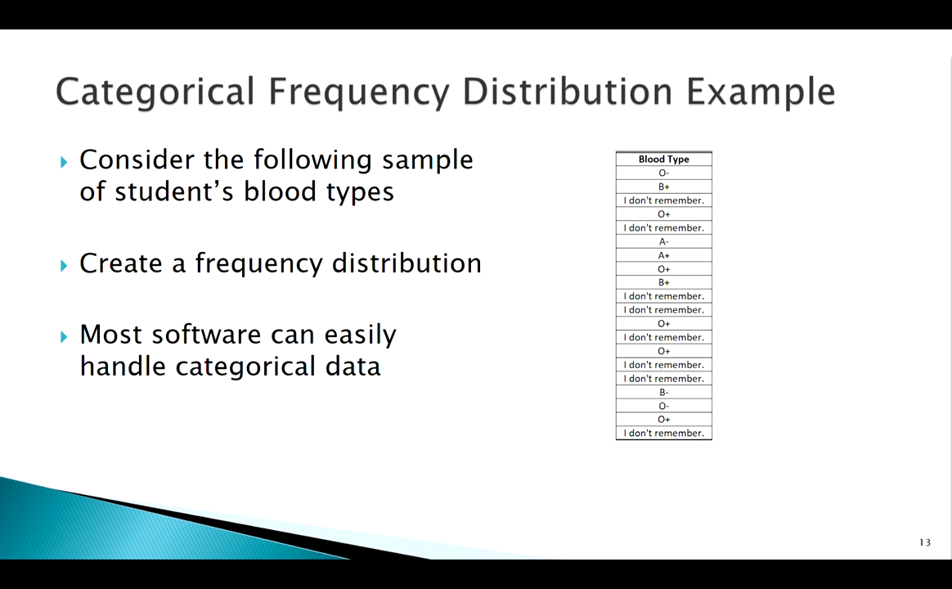
key("alt+Tab")
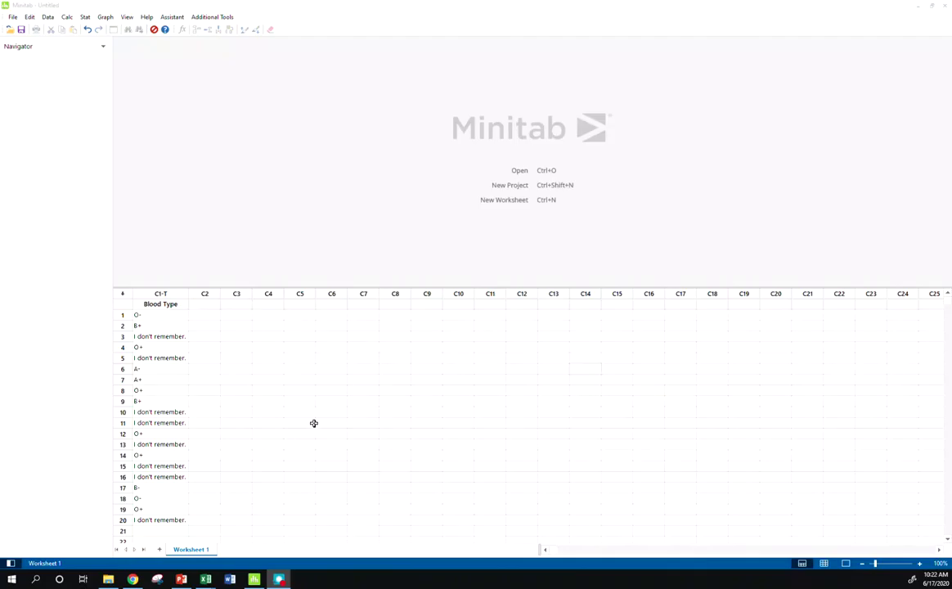
left_click(169, 305)
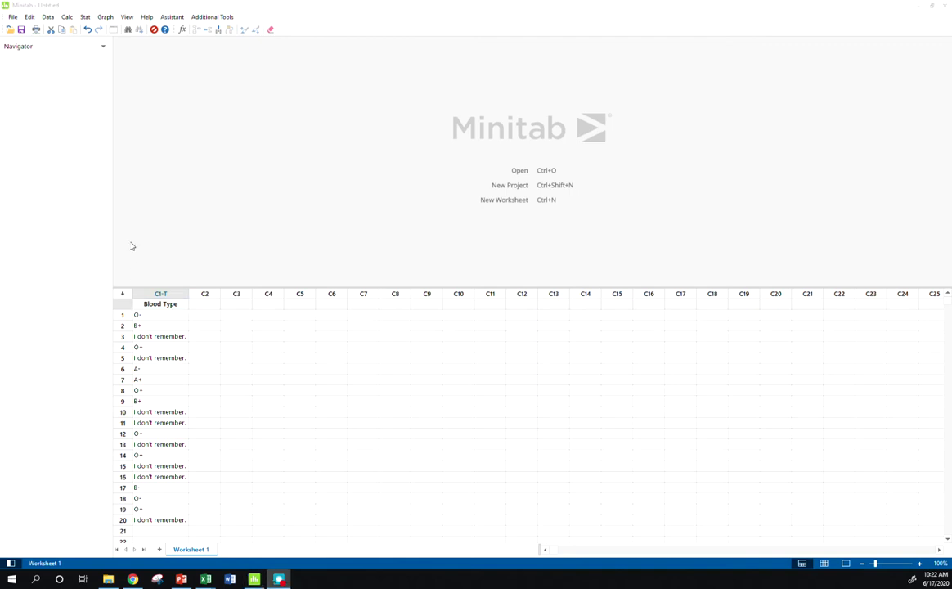
left_click(85, 17)
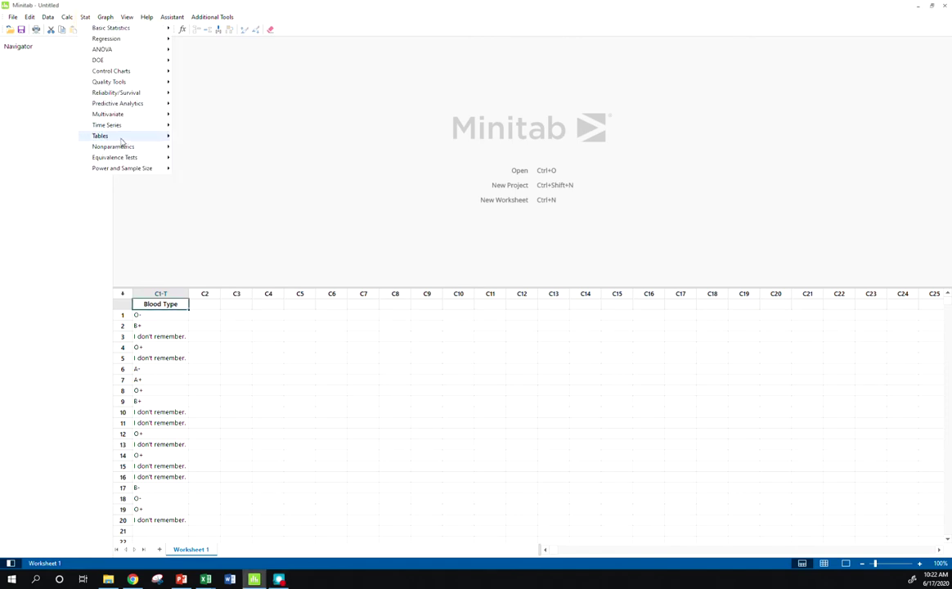
mouse_move(130, 136)
left_click(292, 139)
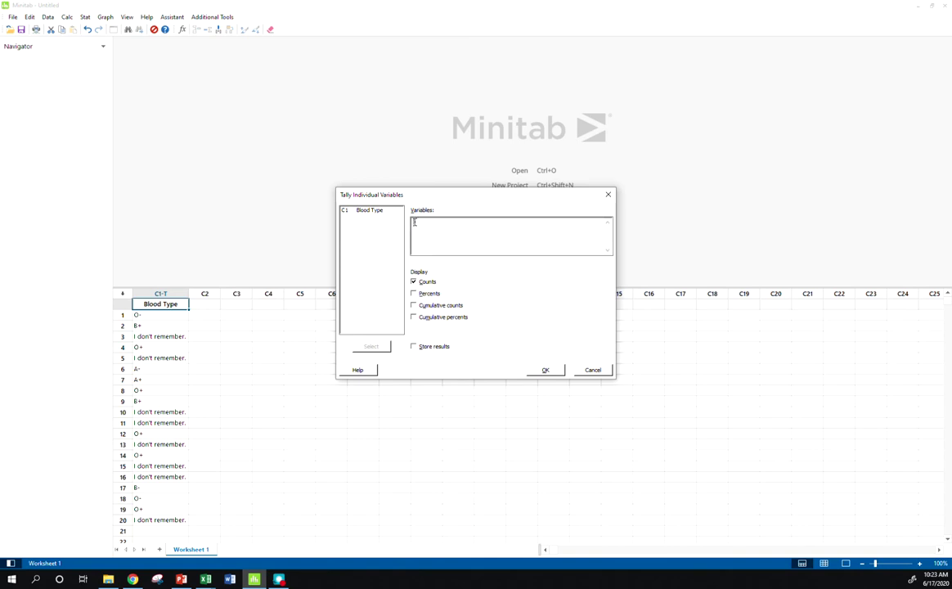
Tally Blood Type with counts, percents, cumulative counts and cumulative percents, storing the results in the worksheet
double_click(381, 211)
left_click(414, 293)
left_click(414, 305)
left_click(414, 317)
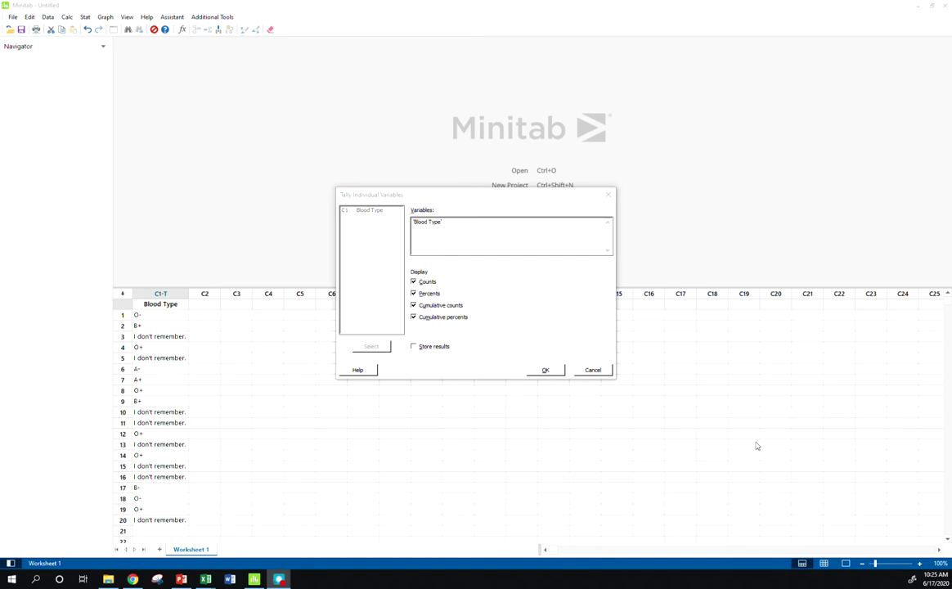
left_click(416, 348)
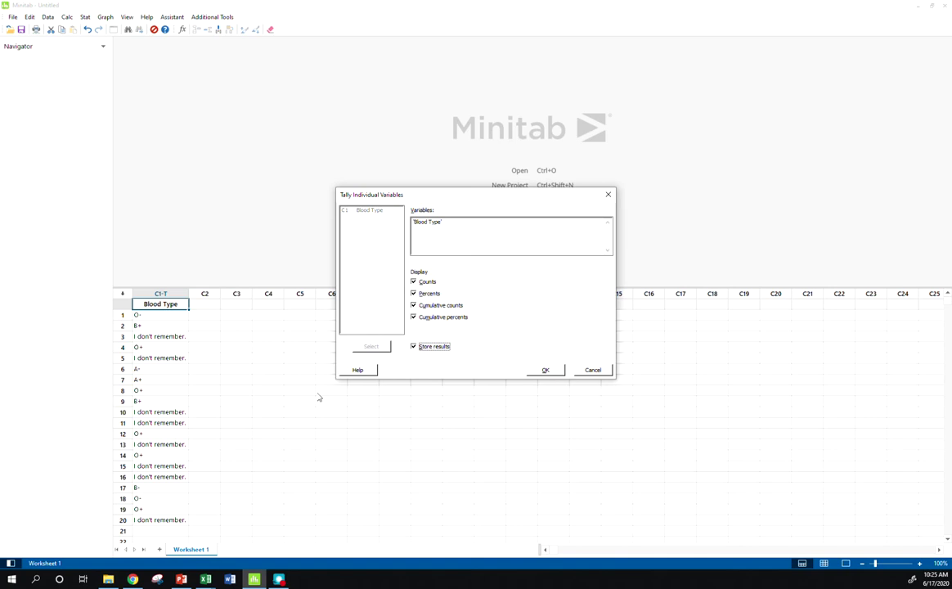
left_click(546, 371)
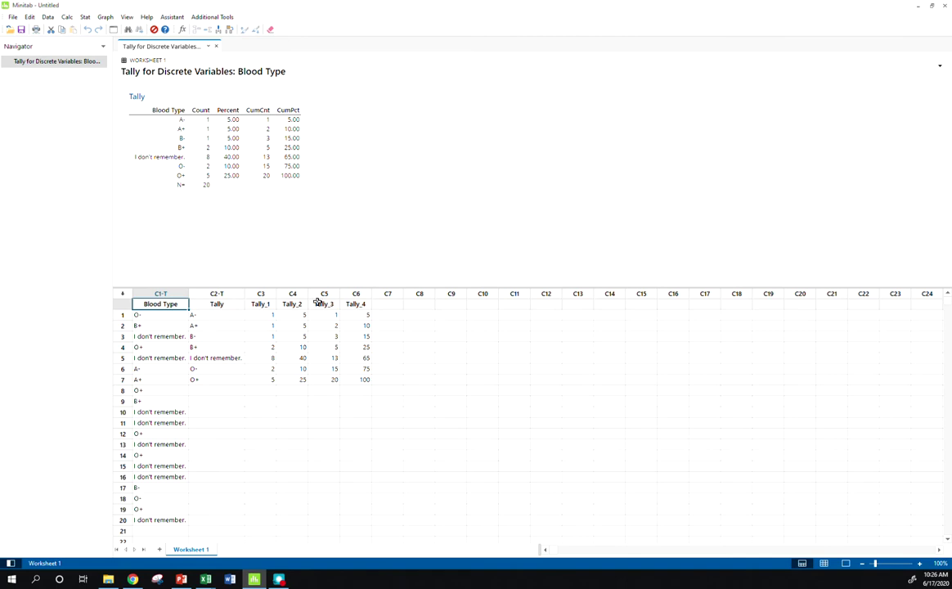
Highlight the stored tally columns C3 to C6 in the worksheet
left_click(292, 304)
left_click_drag(265, 296, 360, 294)
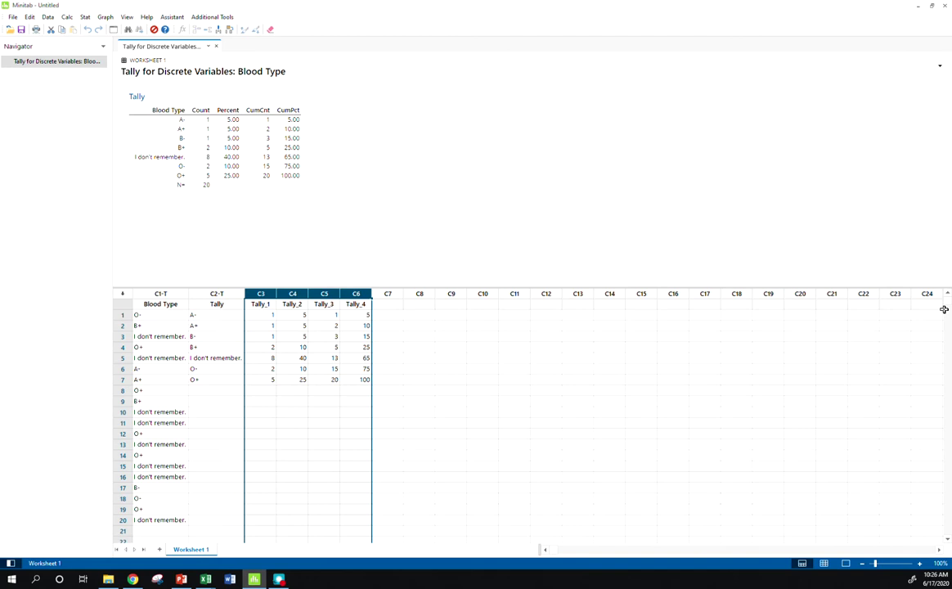
Switch to the Book2 workbook in Excel
key("alt+Tab")
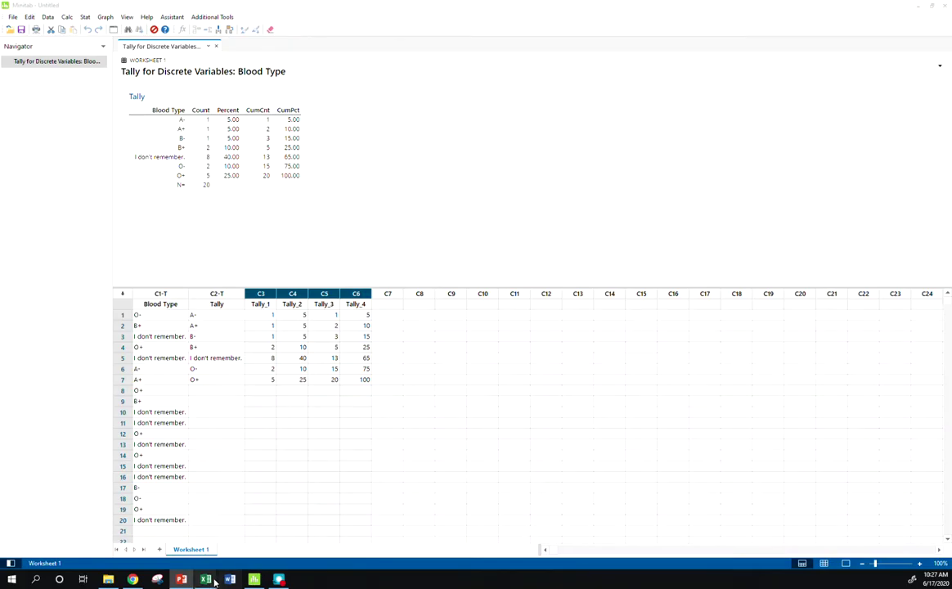
mouse_move(204, 566)
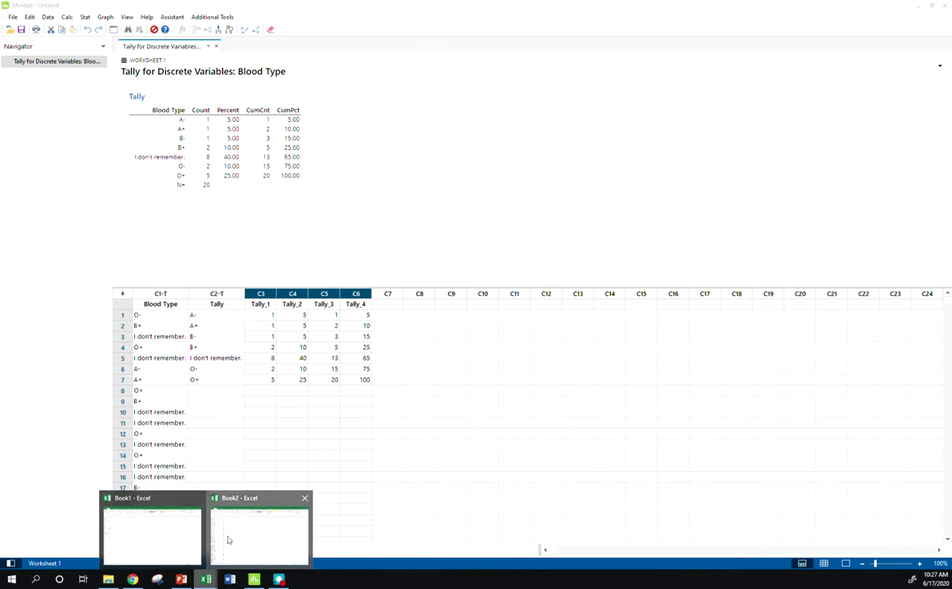
left_click(231, 537)
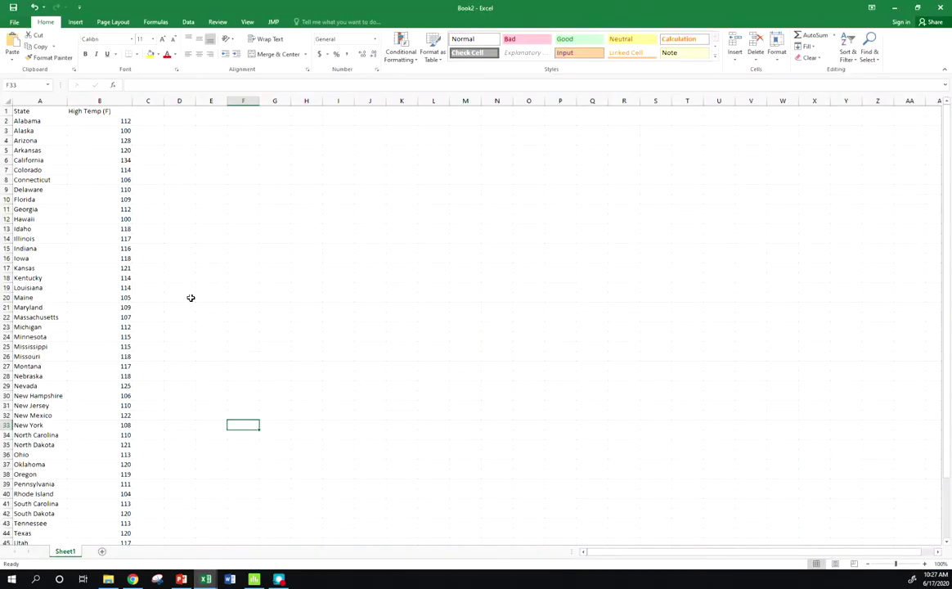
Examine the State and High Temp (F) columns down to the last state row
left_click(41, 100)
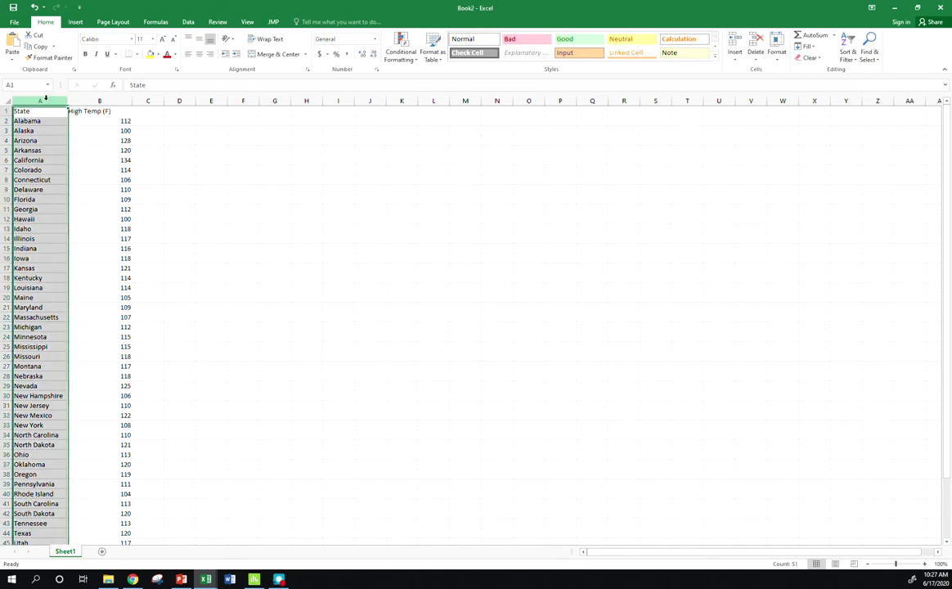
left_click(99, 100)
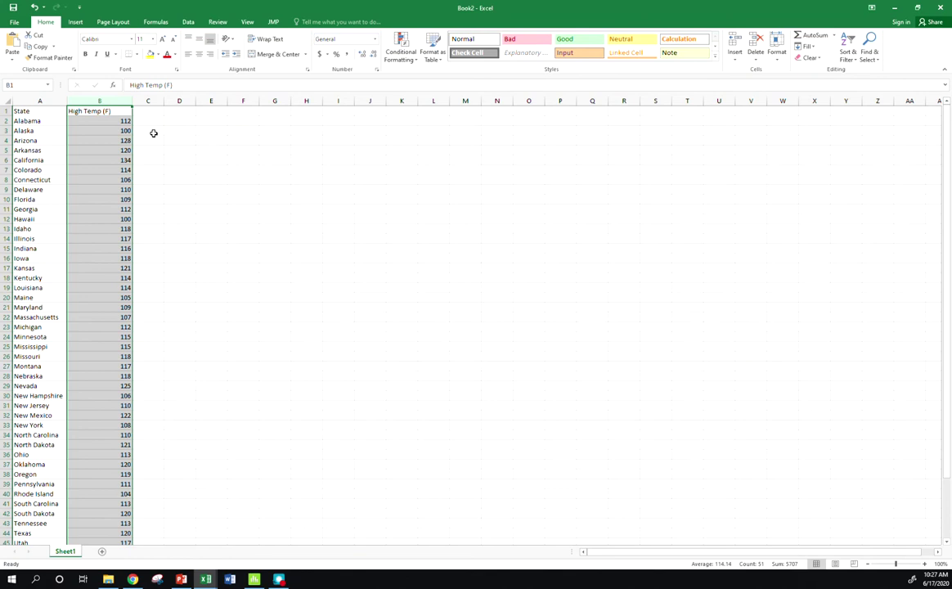
left_click(41, 99)
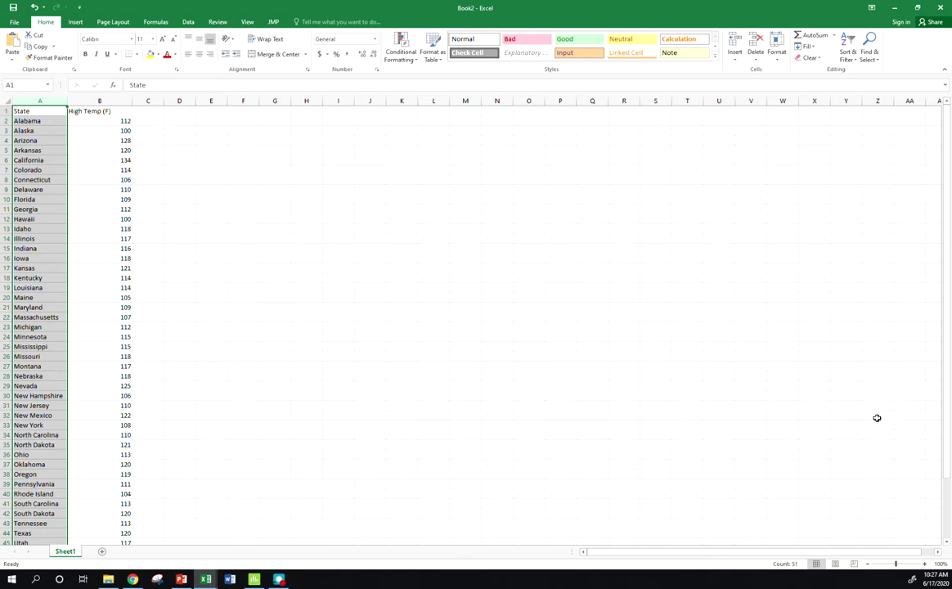
left_click(242, 414)
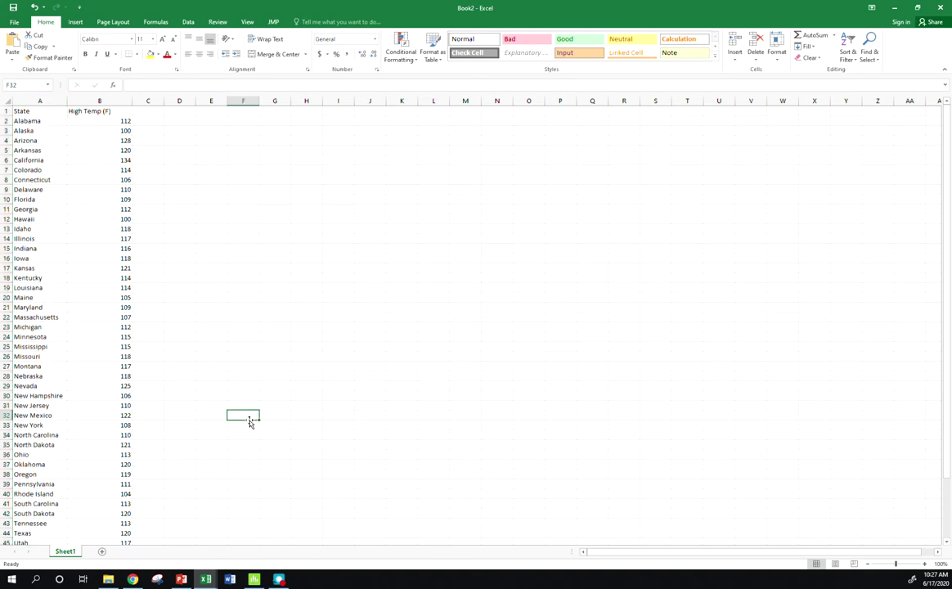
scroll(249, 421, "down", 2)
scroll(248, 420, "down", 4)
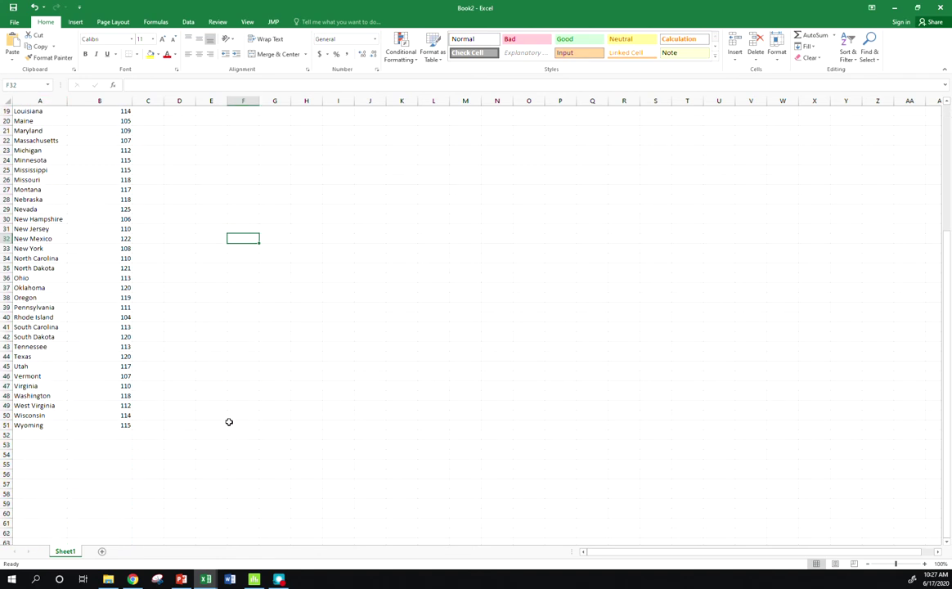
scroll(185, 426, "up", 6)
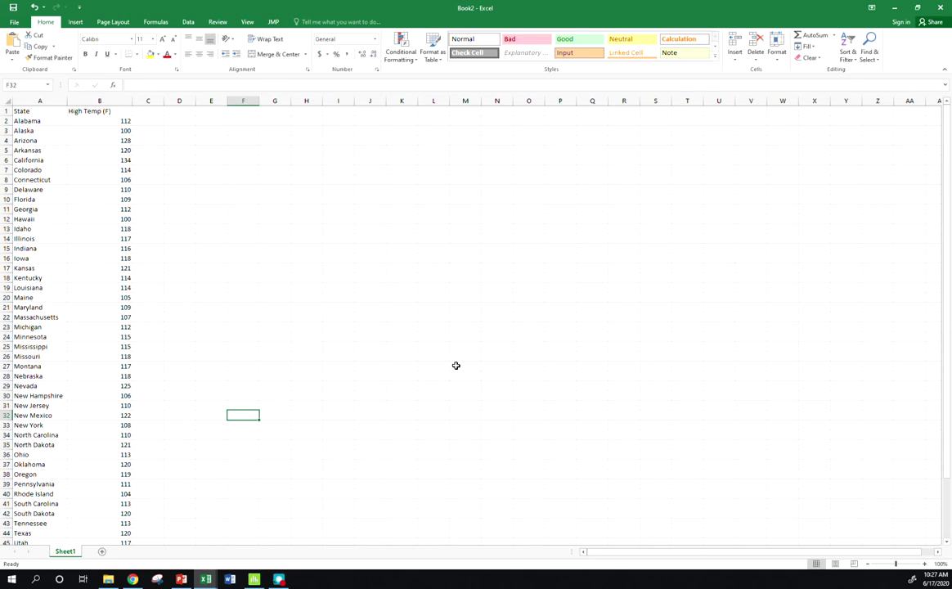
Record the sample size with the label n in D1 and the value 50 in E1
left_click(215, 140)
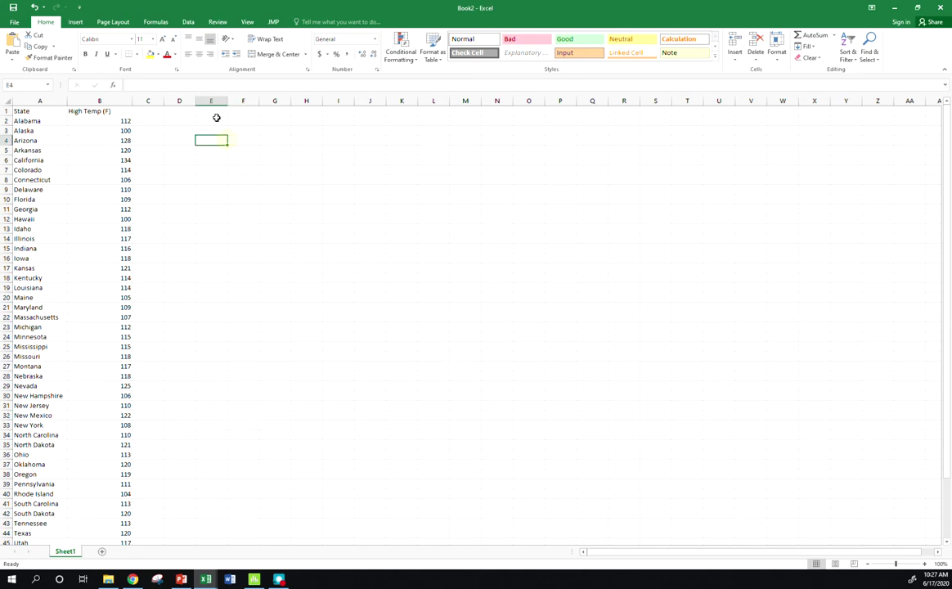
left_click(217, 111)
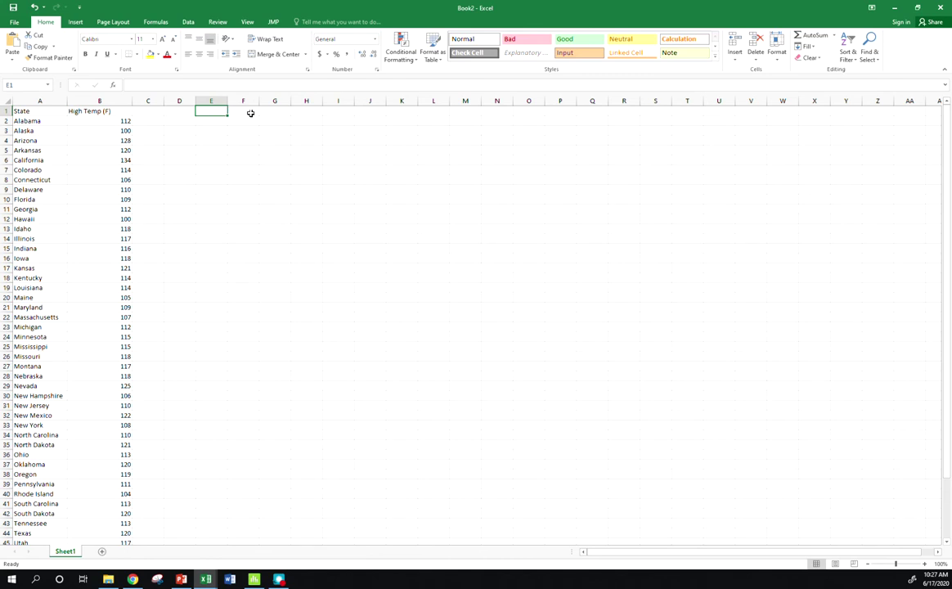
type("50")
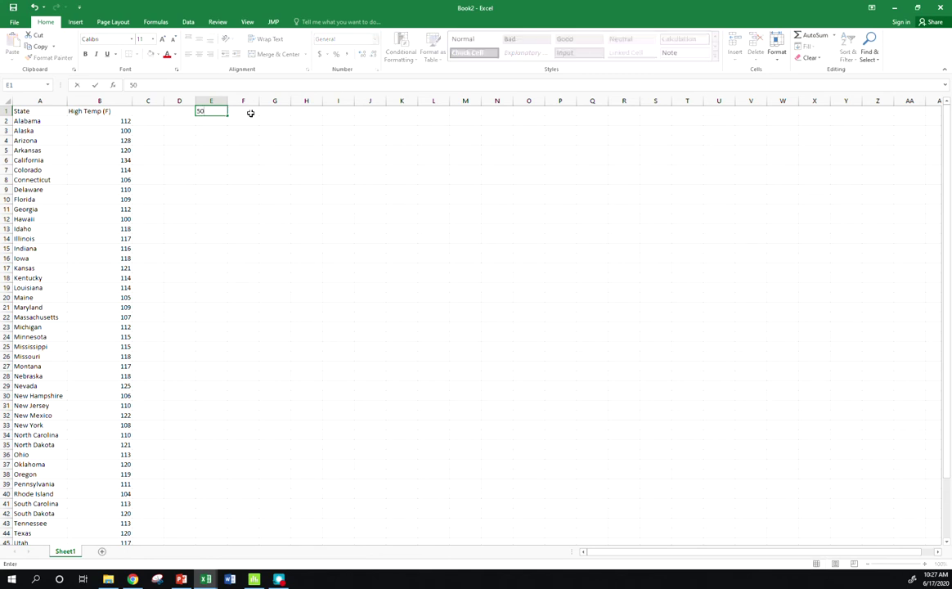
key("Return")
key("Up")
key("Left")
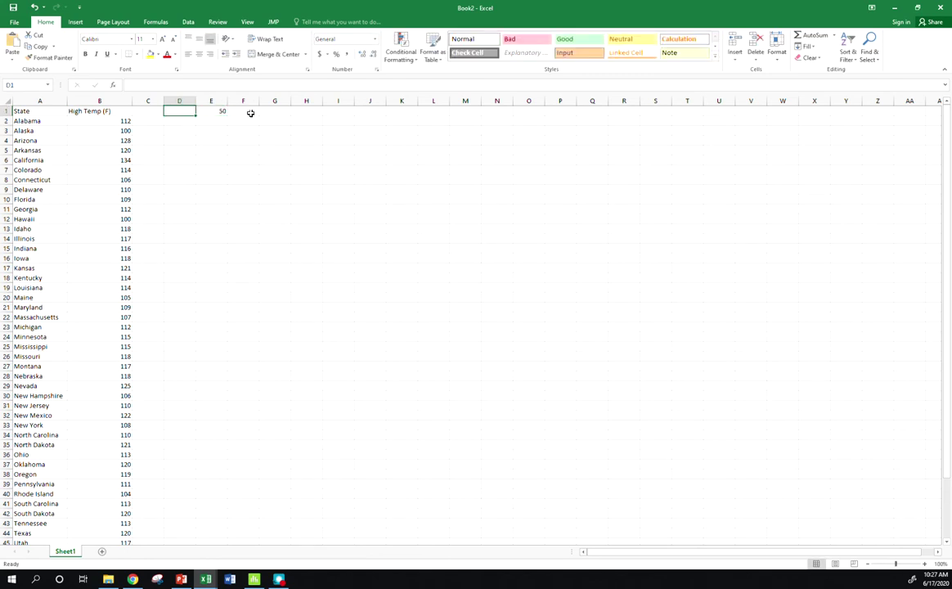
type("n")
key("Return")
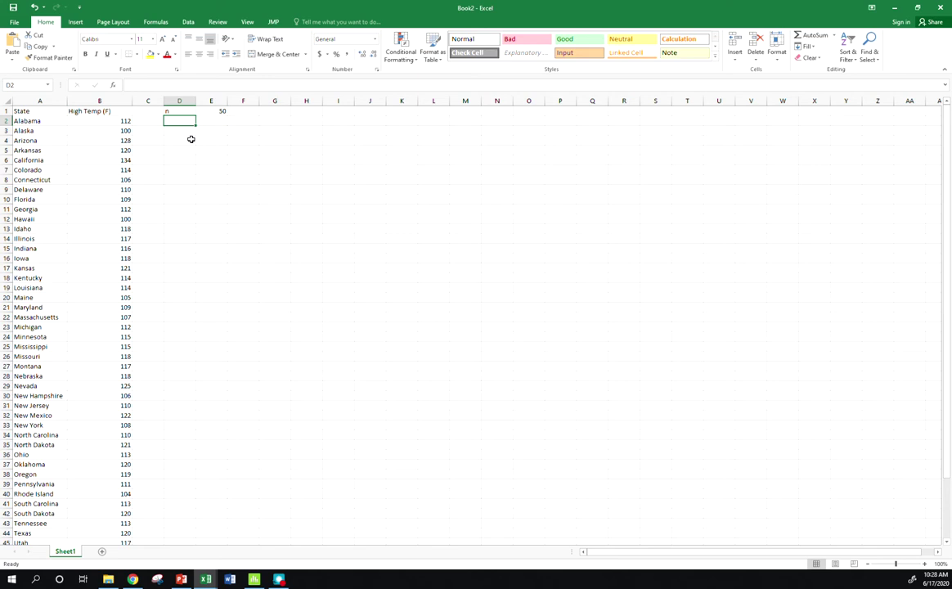
Sort the data by High Temp (F) from smallest to largest, keeping each state with its temperature
left_click(121, 100)
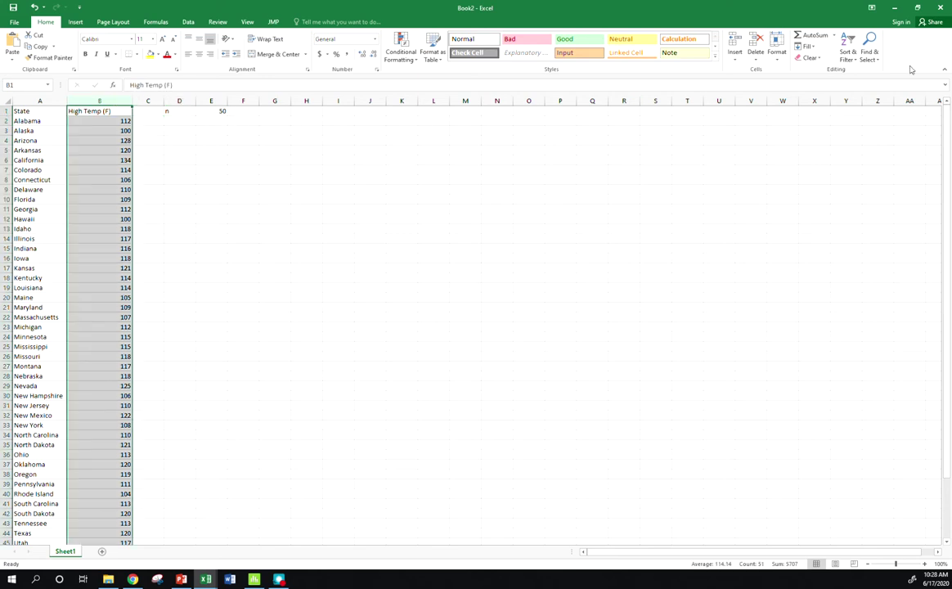
left_click(849, 63)
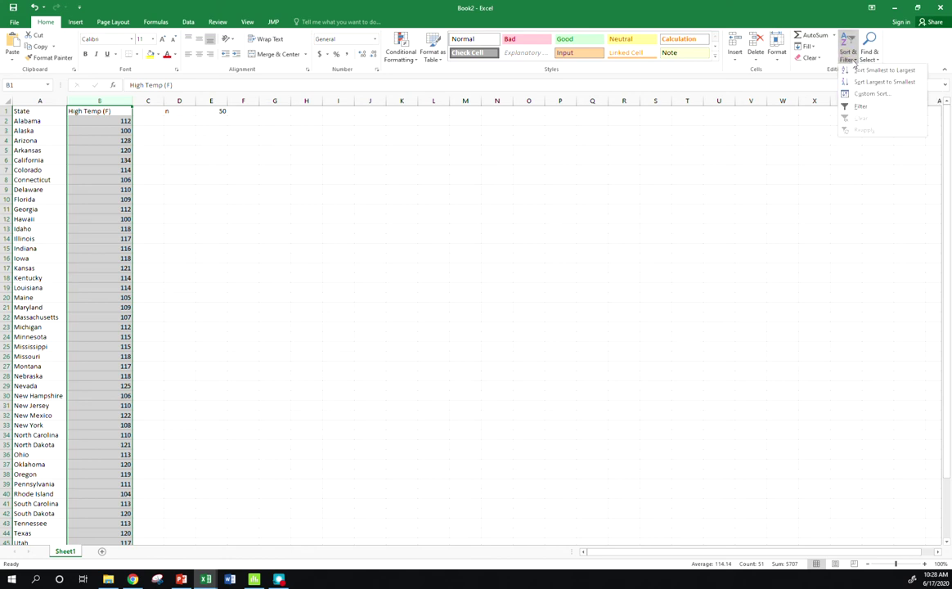
left_click(854, 63)
left_click(854, 64)
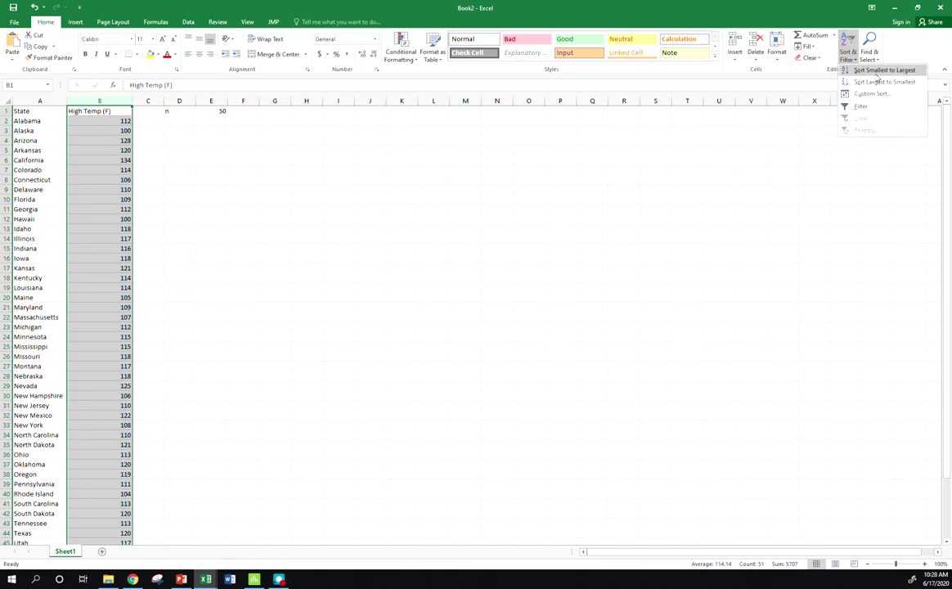
left_click(870, 83)
left_click(347, 278)
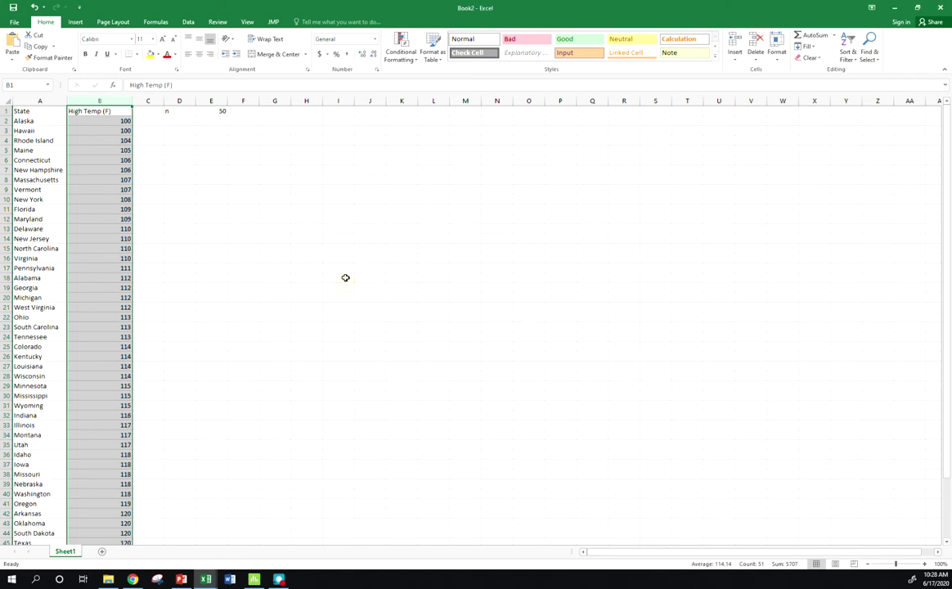
Record the lowest temperature with the label min in D2 and the value 100 in E2
left_click(121, 122)
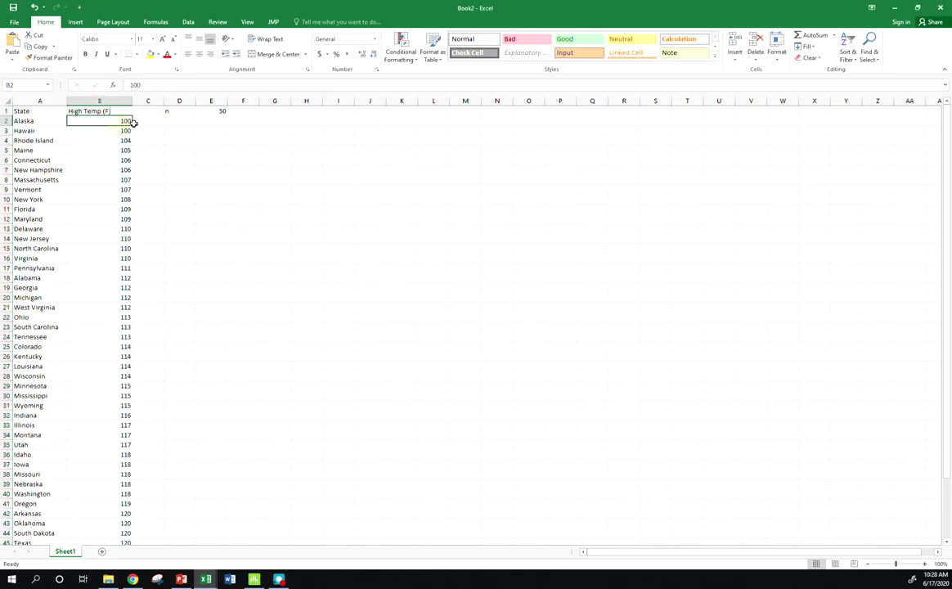
left_click(179, 121)
type("min")
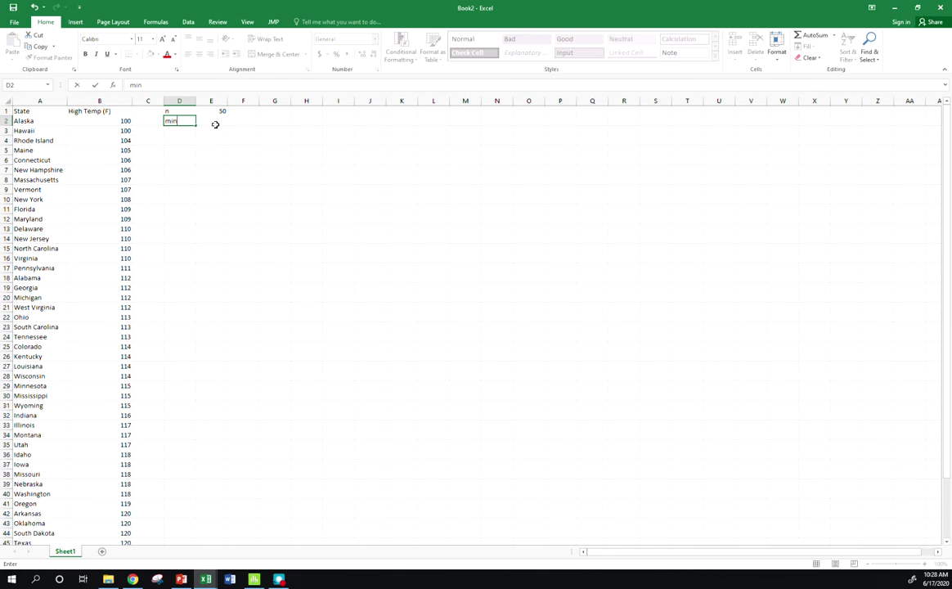
key("Return")
left_click(215, 124)
type("100")
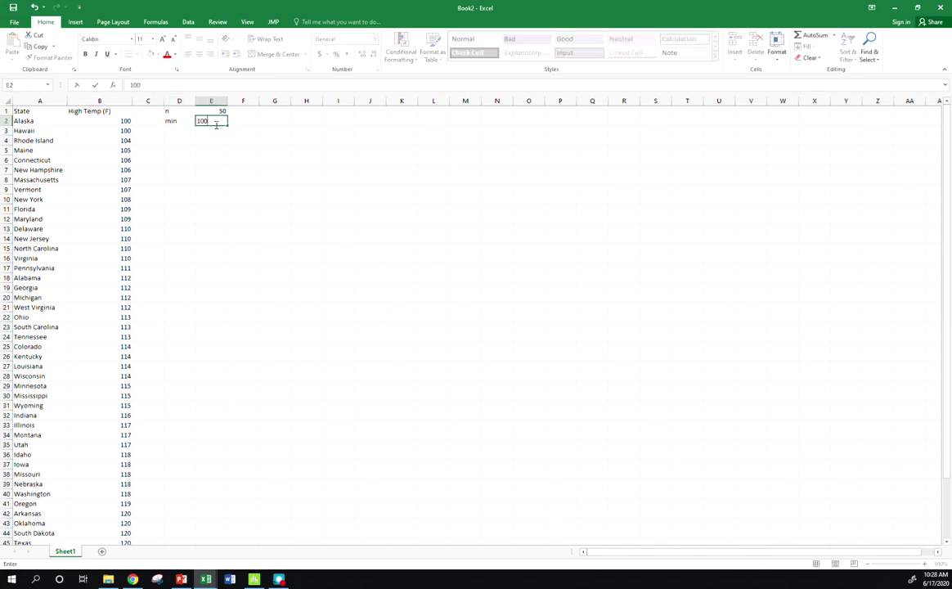
key("Return")
Record the highest temperature with the label max in D3 and the value 134 in E3
key("Left")
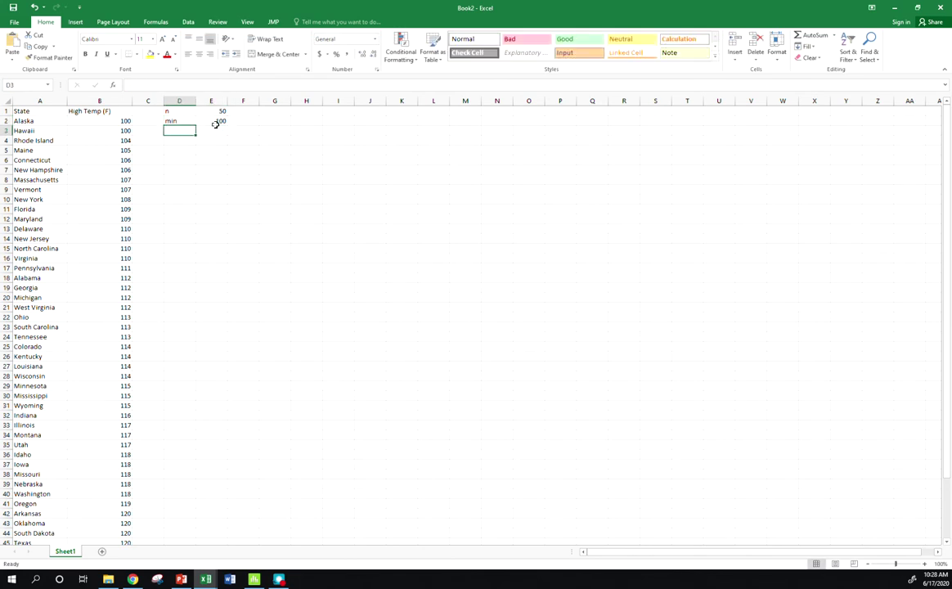
type("max")
key("Tab")
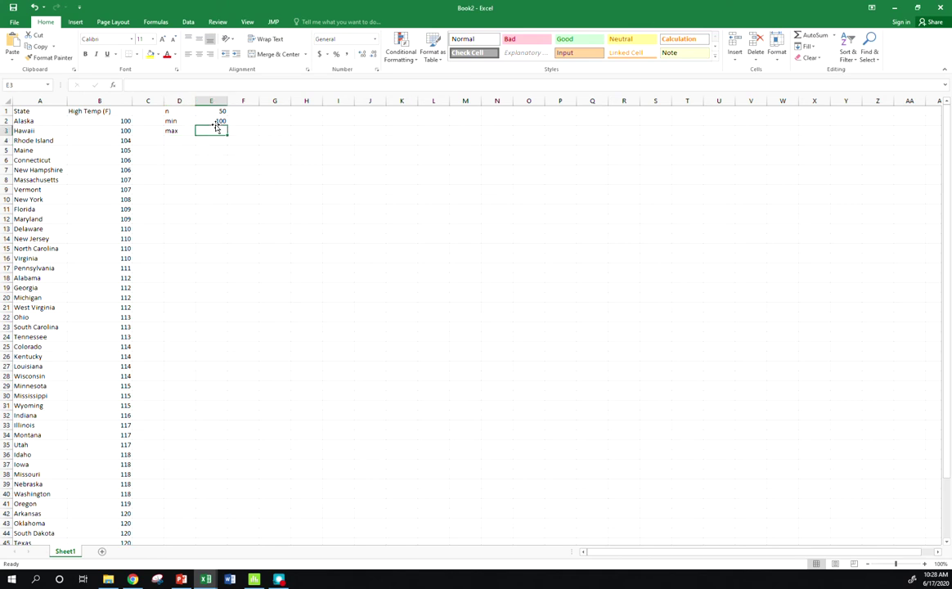
scroll(259, 262, "down", 5)
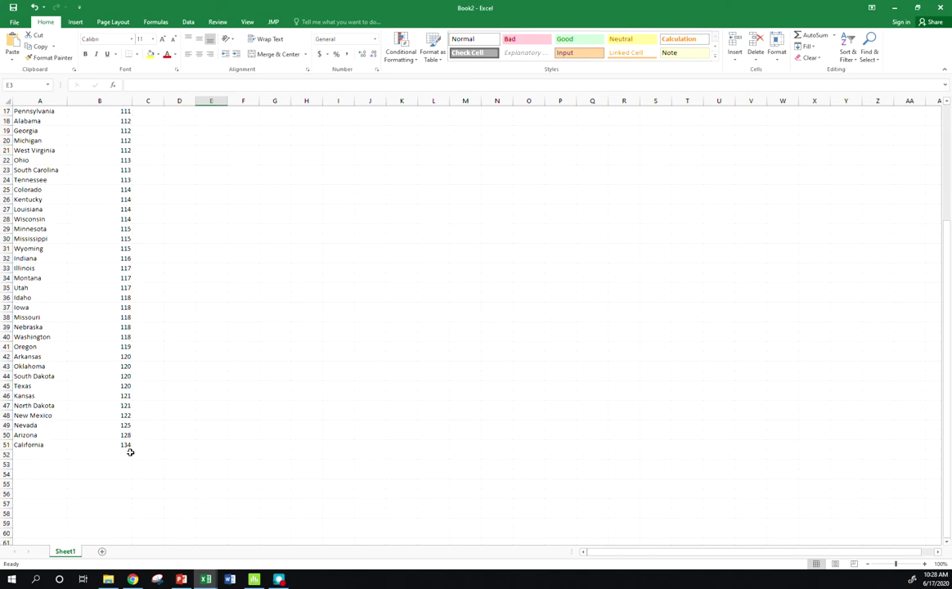
left_click(127, 444)
scroll(224, 442, "up", 5)
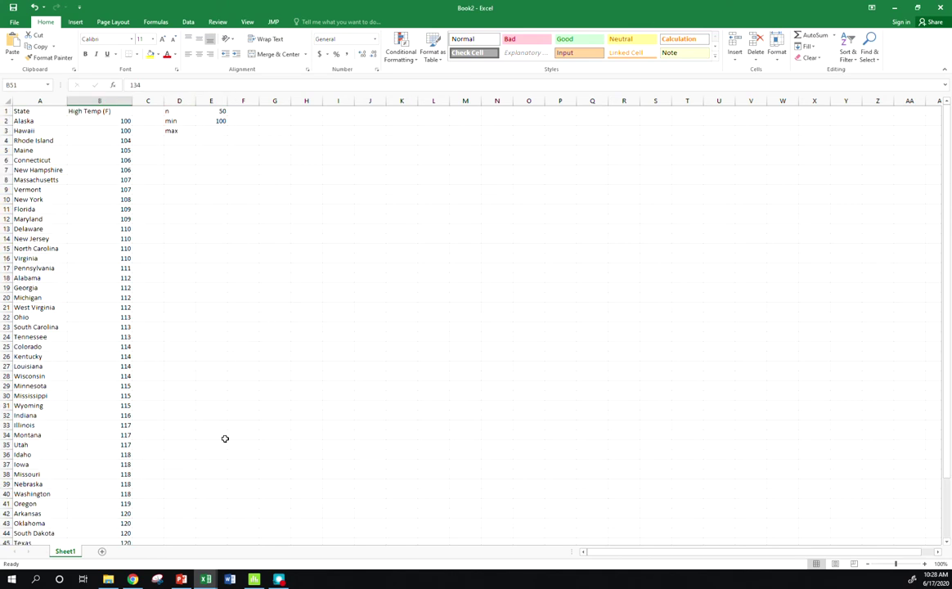
left_click(218, 131)
type("=max(B2:B51)")
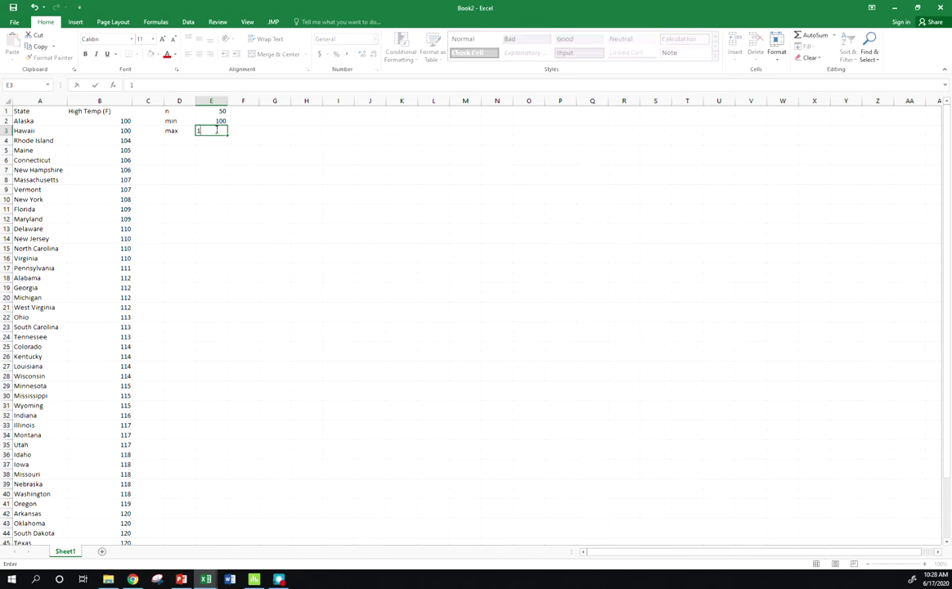
key("Return")
Add the label range in D4 and compute maximum minus minimum in E4 with =E3-E2
key("Left")
type("range")
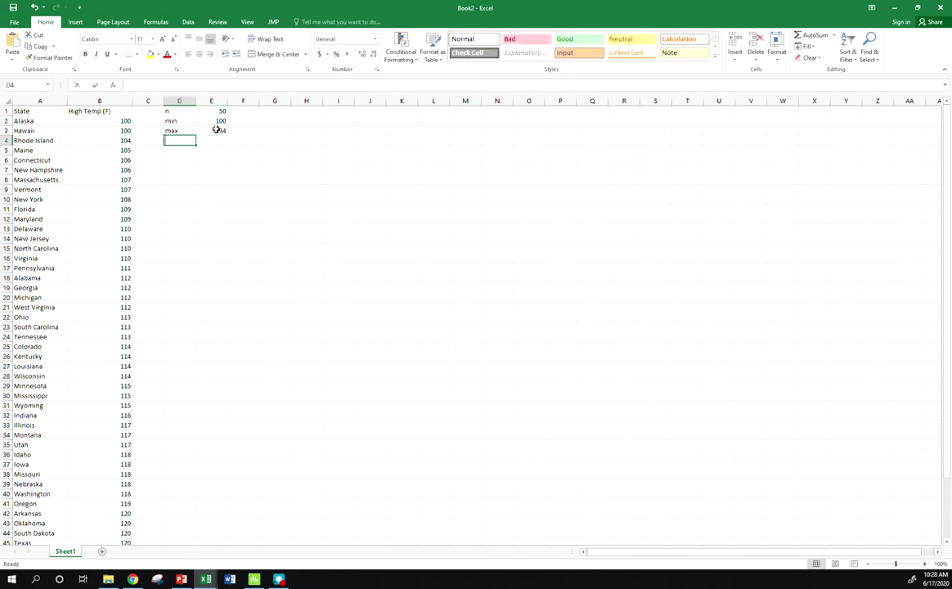
key("Return")
key("Right")
key("Up")
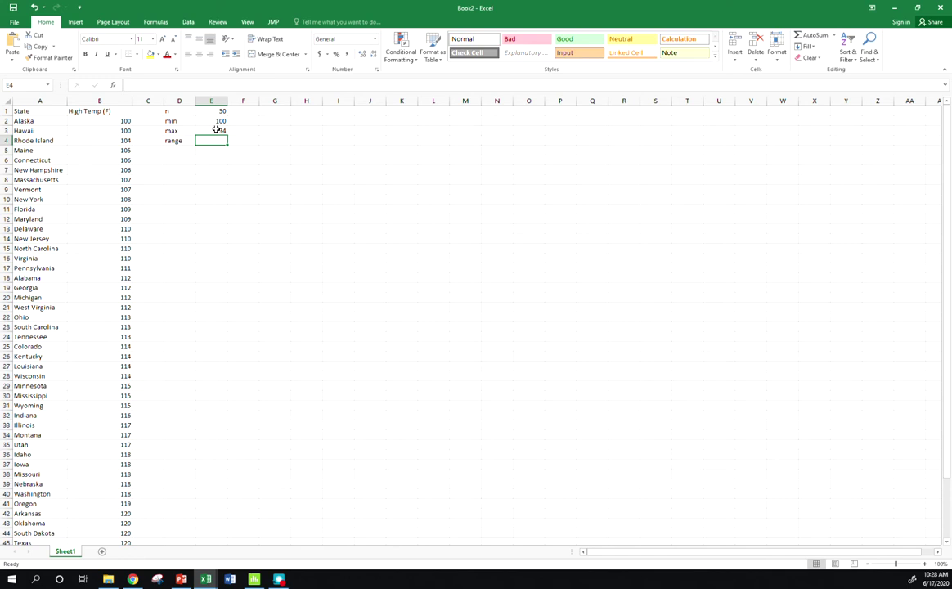
type("=")
left_click(217, 130)
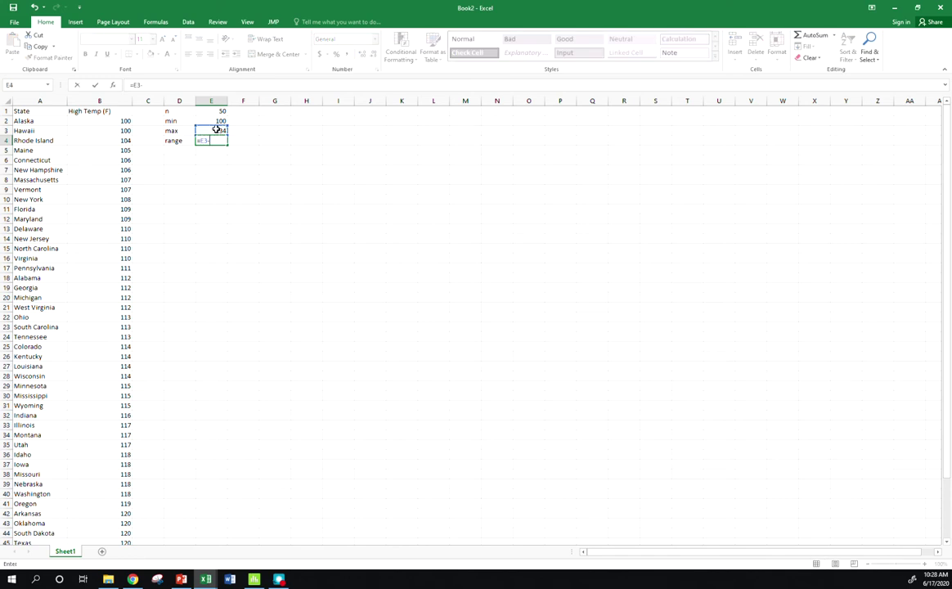
type("-")
left_click(209, 120)
key("Return")
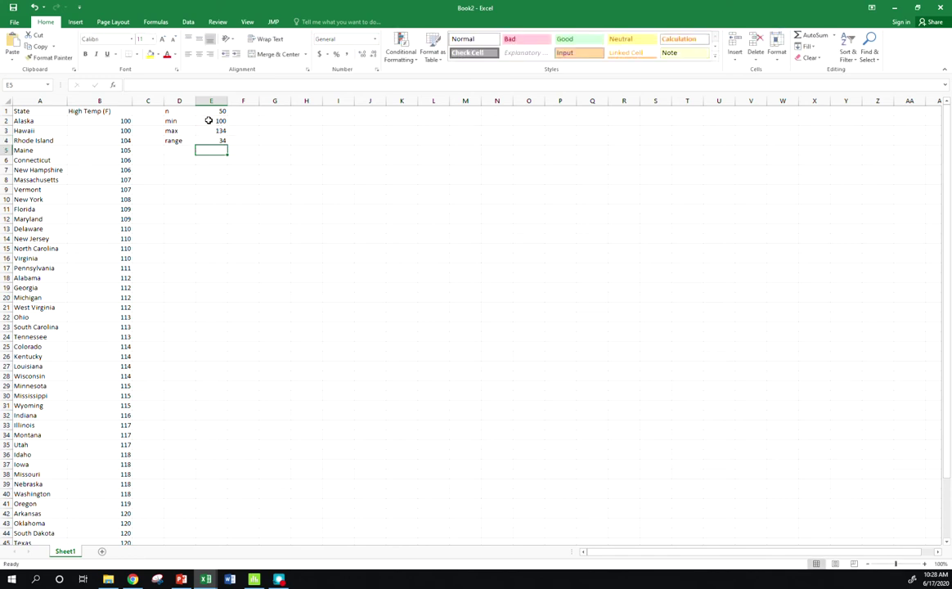
key("Up")
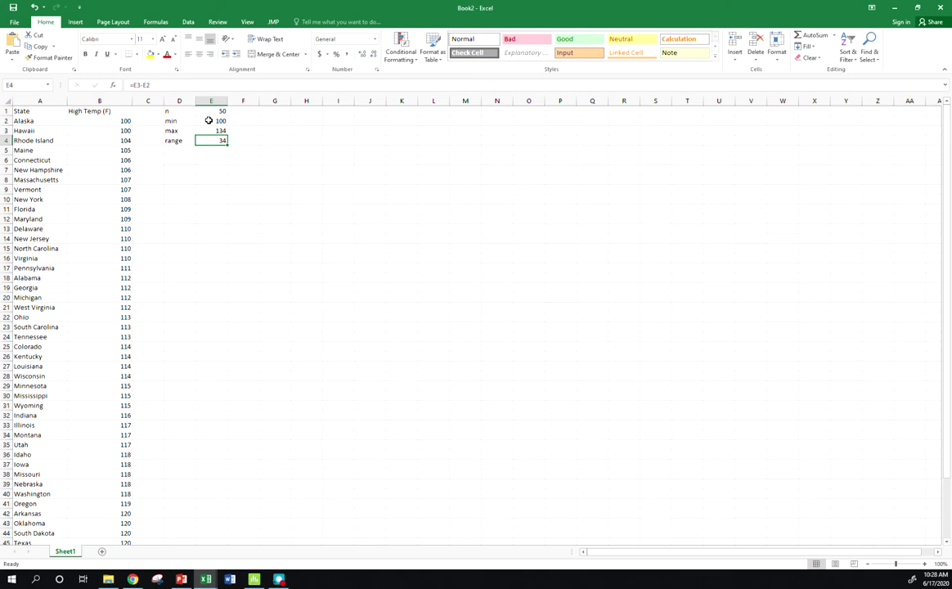
left_click(206, 111)
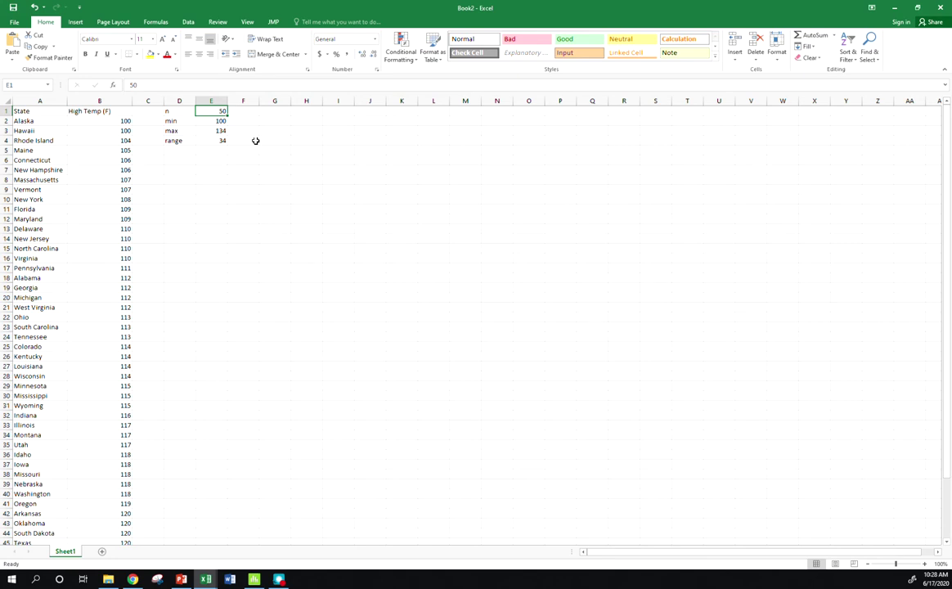
left_click(221, 121)
left_click(228, 132)
left_click(215, 141)
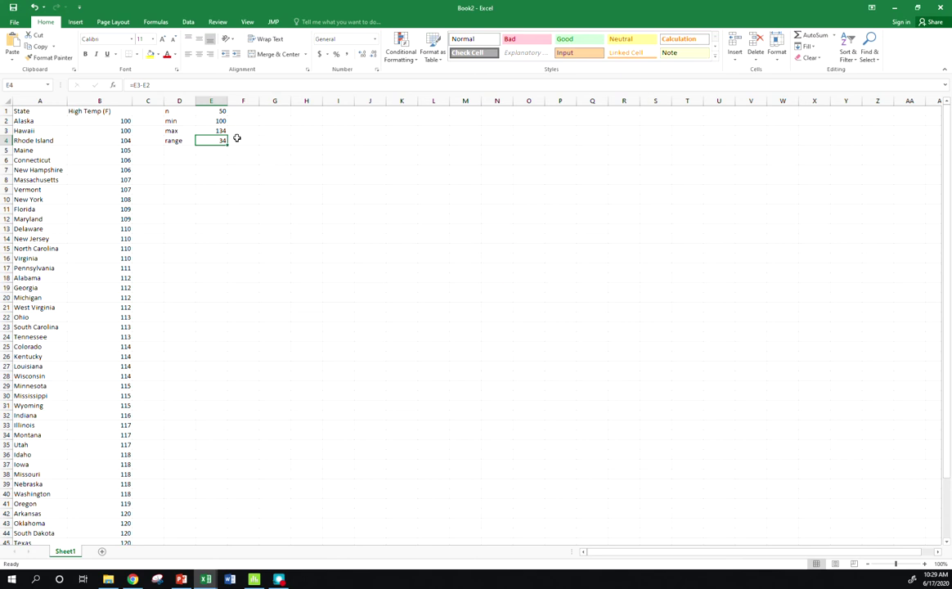
Record the class settings beneath the range: bins 7 in row 5 and width 5 in row 6
left_click(216, 150)
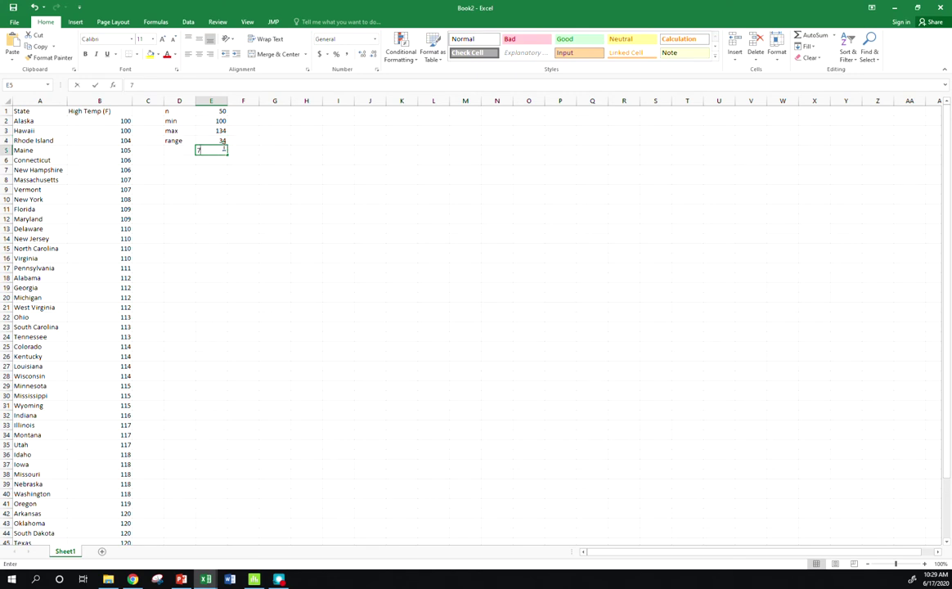
key("Left")
type("bins")
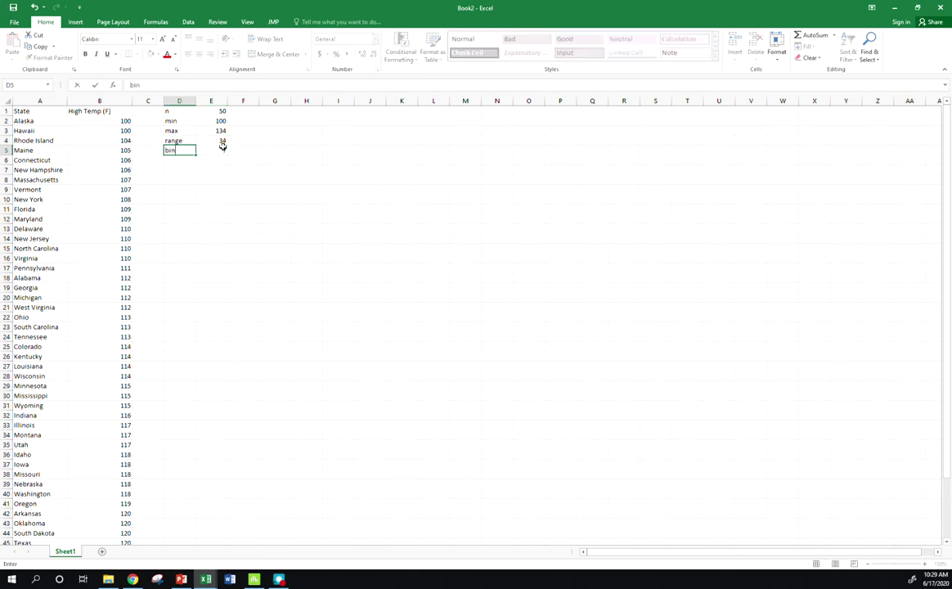
key("Return")
type("width")
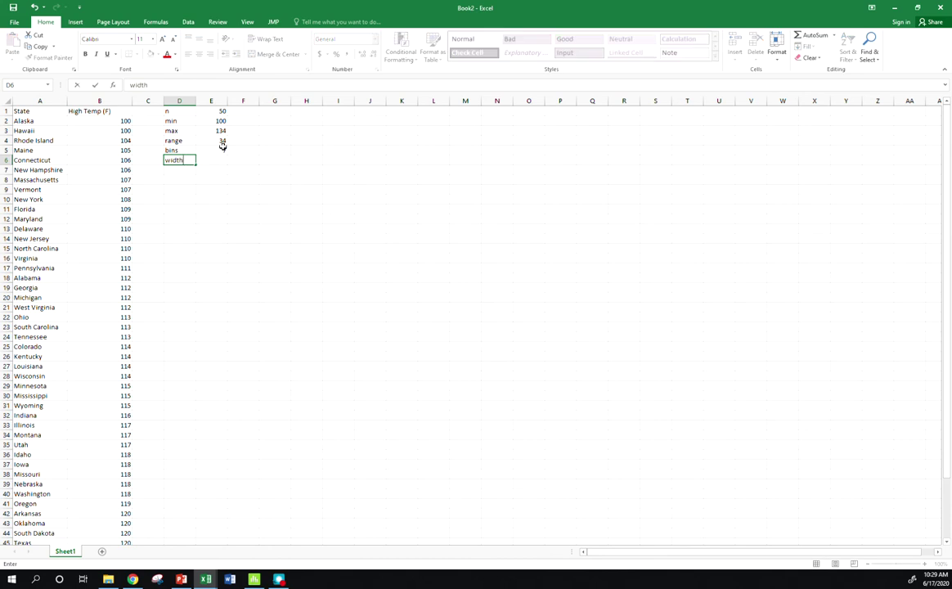
key("Tab")
type("5")
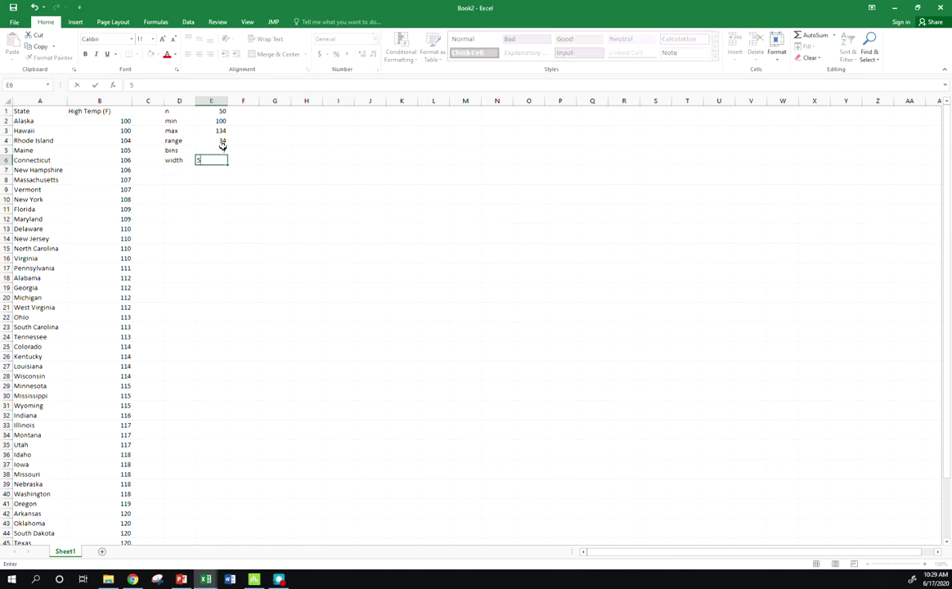
key("Return")
Multiply bins by width in E7 with =E5*E6 and compare the product with the range in E4
type("=")
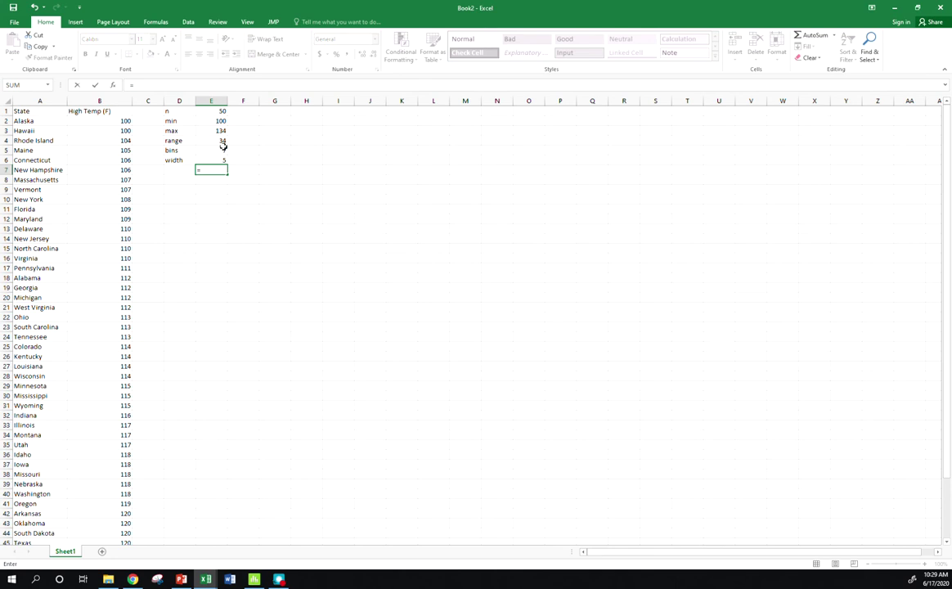
left_click(221, 149)
type("*")
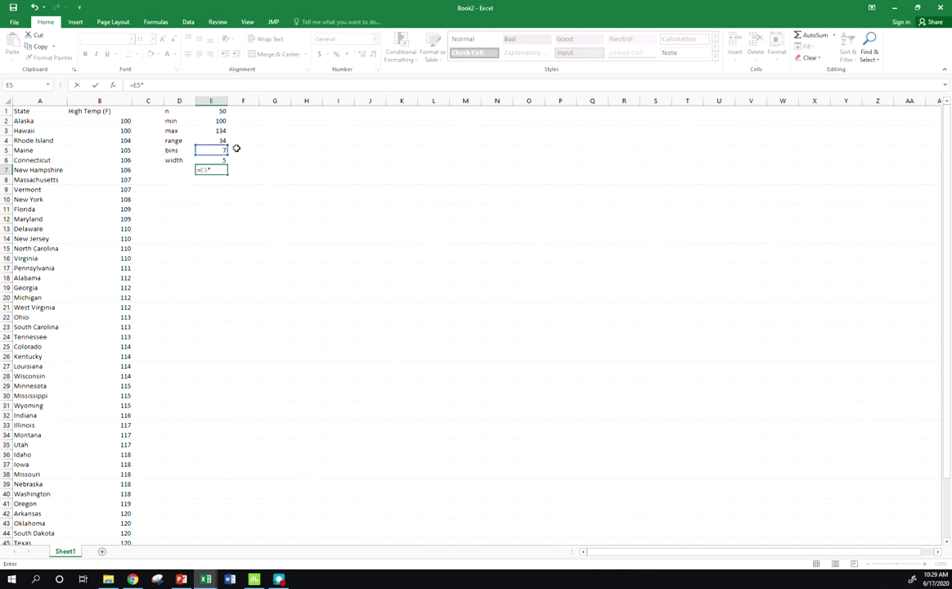
left_click(212, 159)
key("Return")
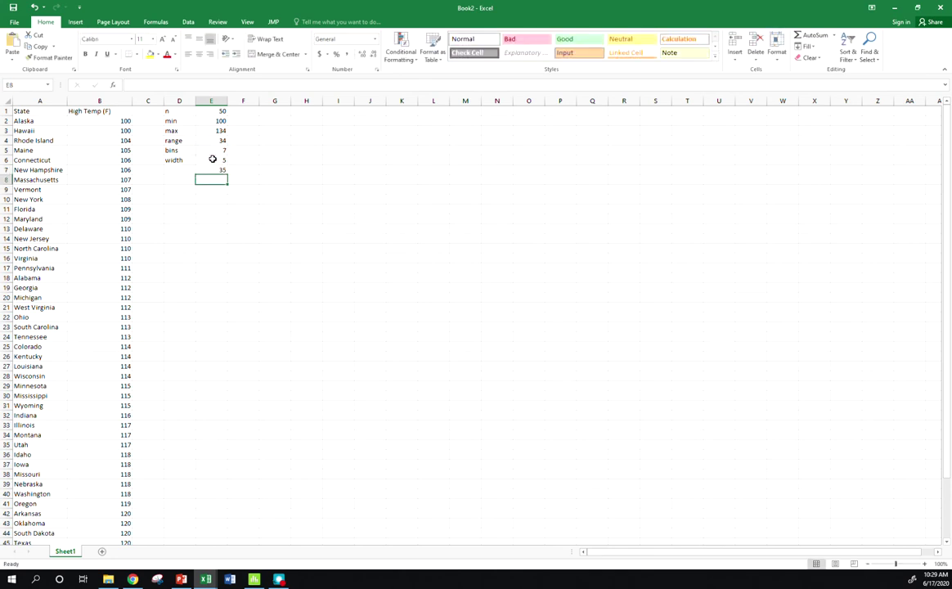
left_click(211, 170)
left_click(221, 138)
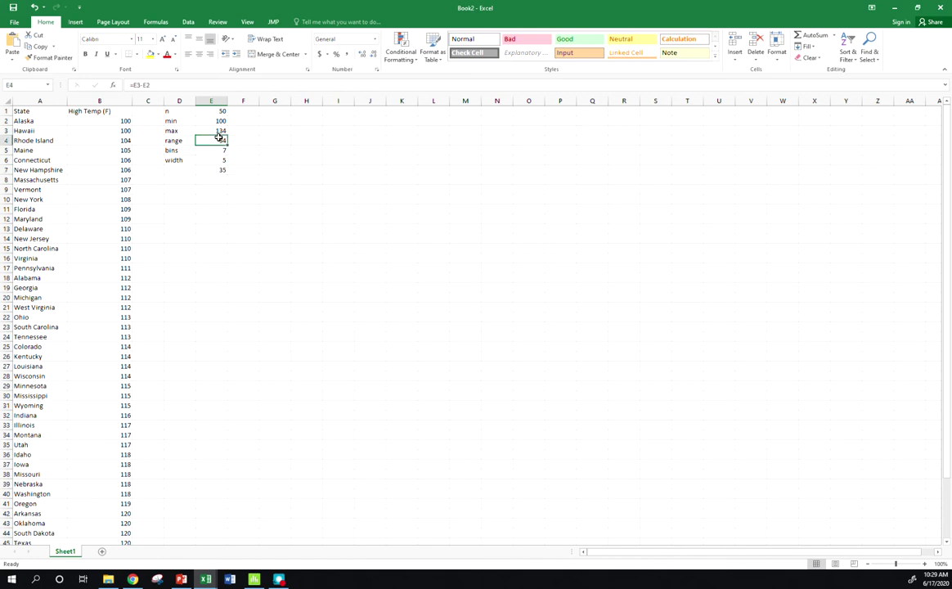
left_click(222, 170)
key("Up")
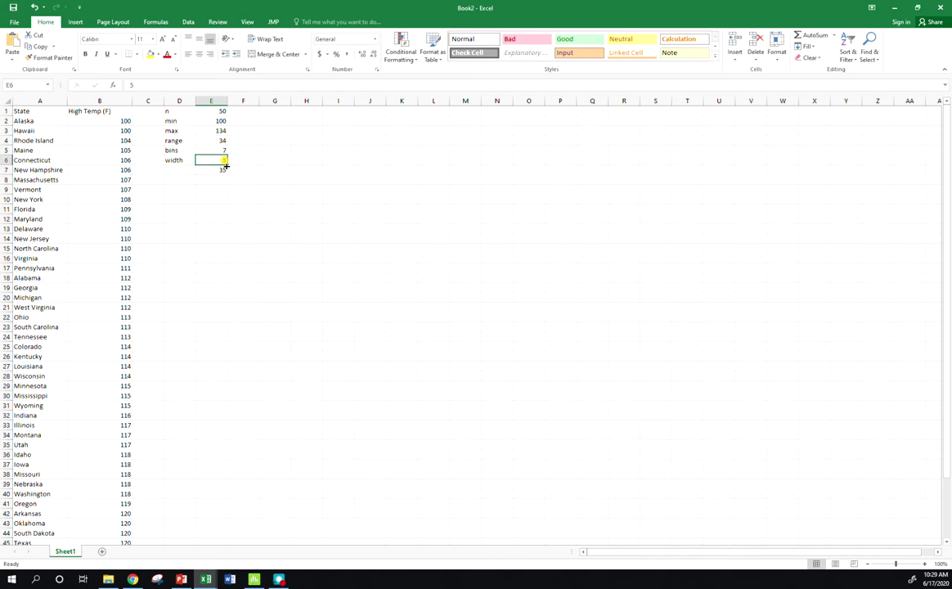
left_click(226, 172)
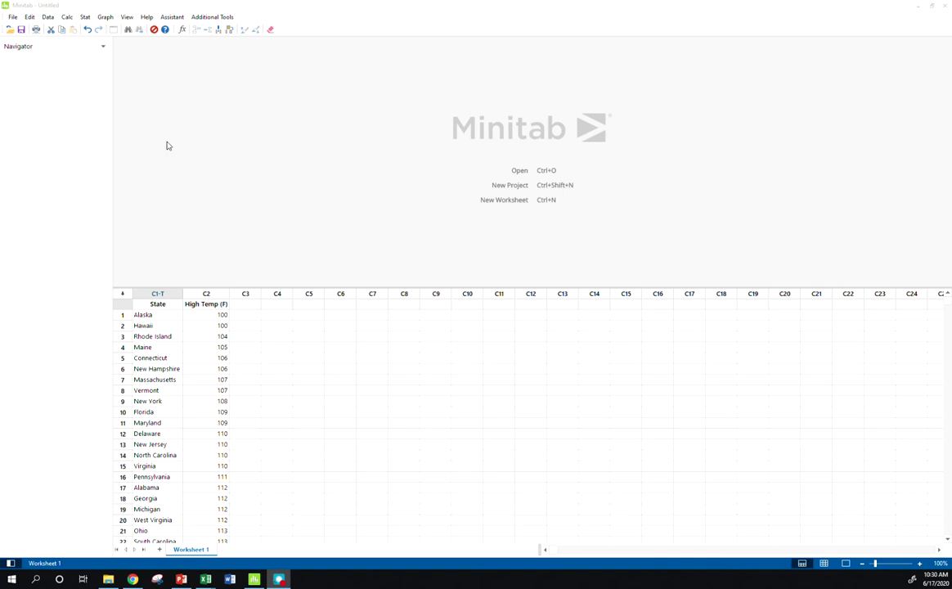
Switch to Minitab and set up Display Descriptive Statistics with High Temp (F) as the variable
left_click(47, 17)
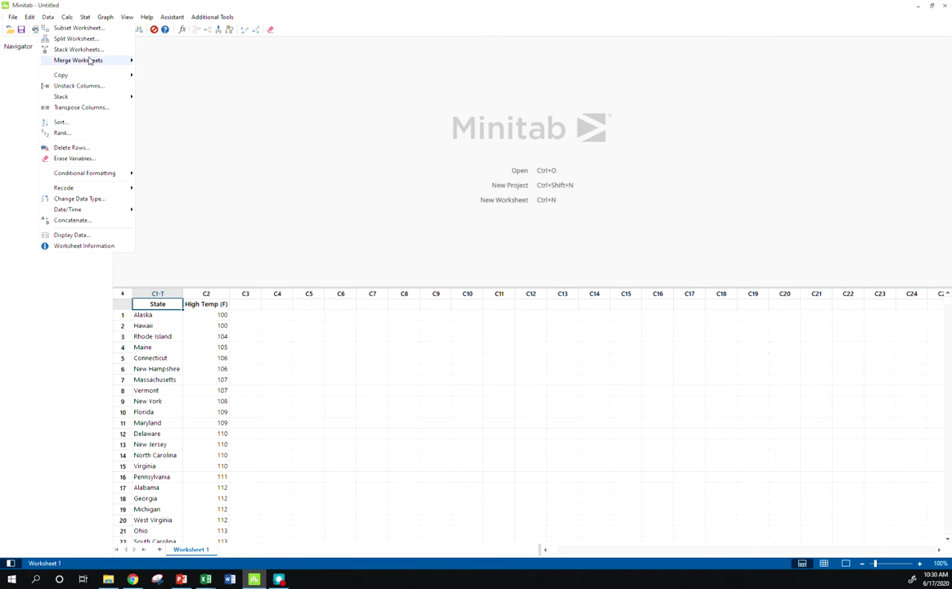
left_click(85, 17)
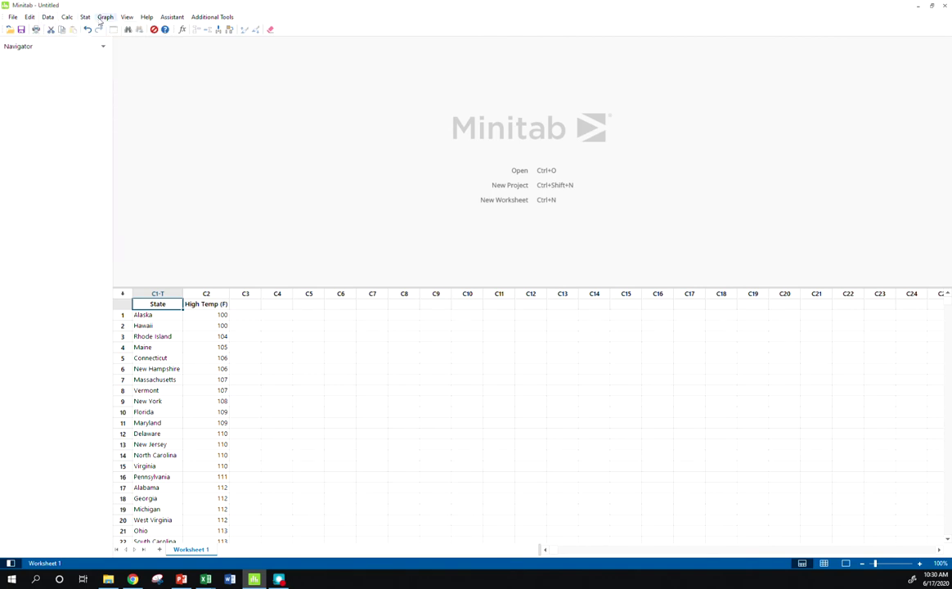
left_click(99, 18)
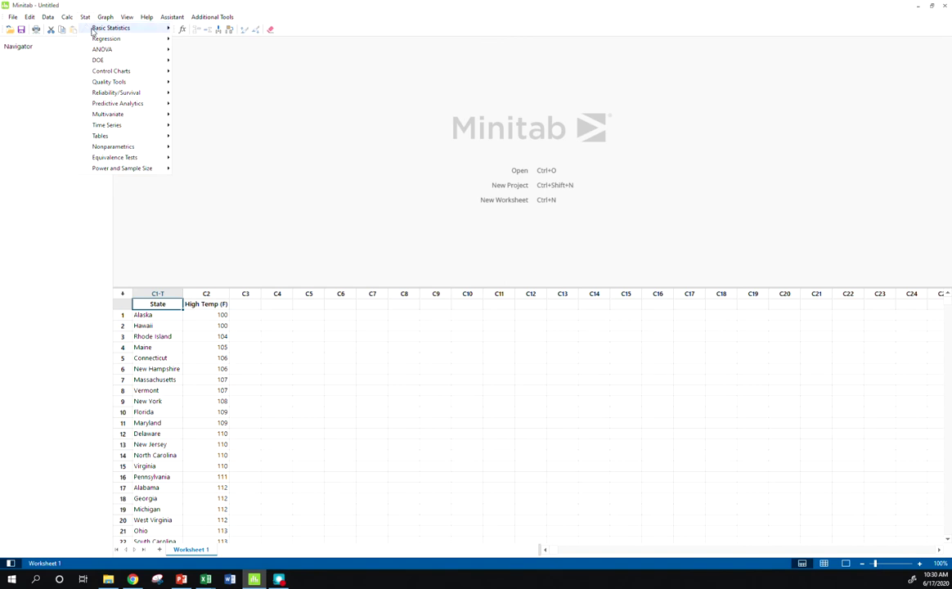
mouse_move(88, 28)
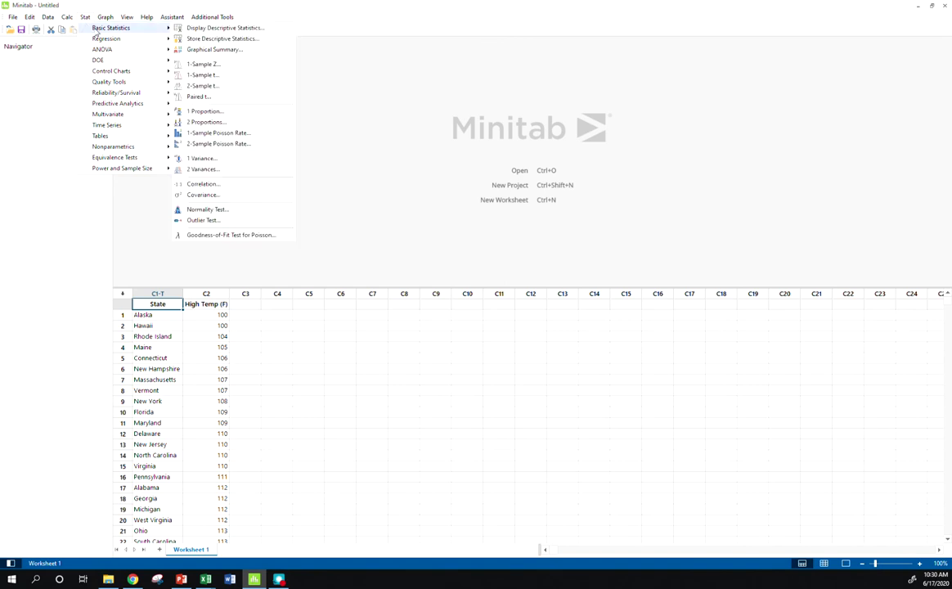
left_click(212, 28)
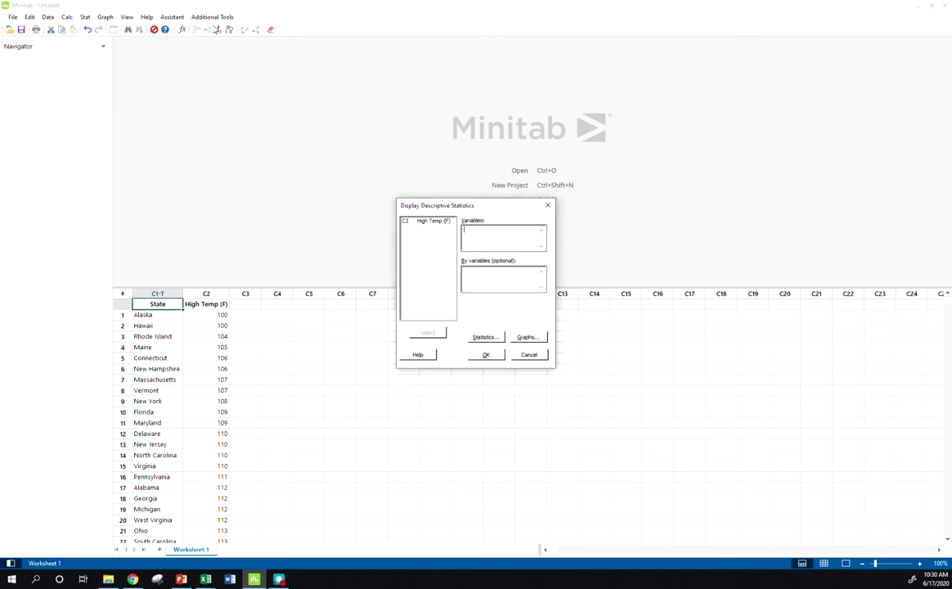
double_click(431, 222)
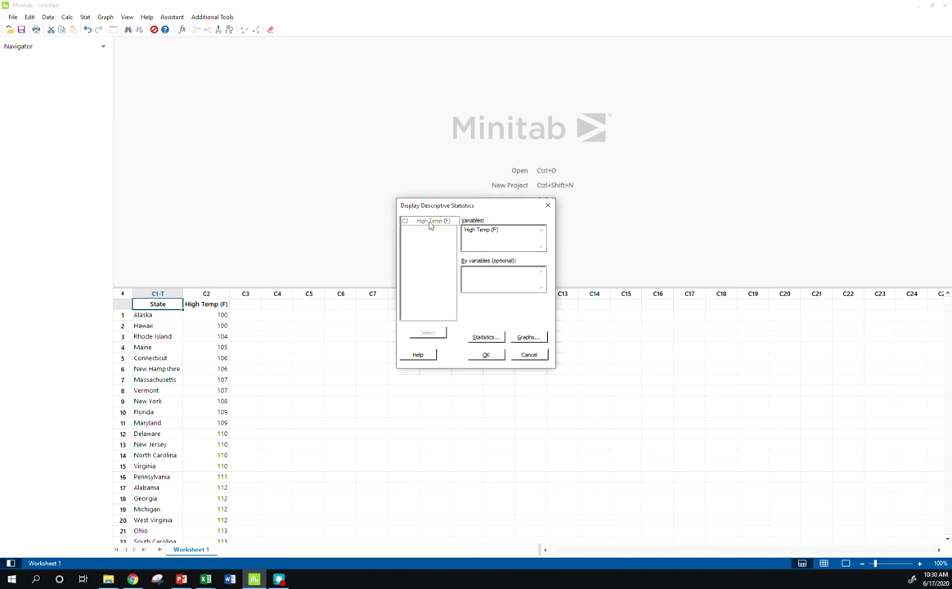
Limit the statistics to Minimum, Maximum, Range and N total, and generate the High Temp (F) output
left_click(494, 338)
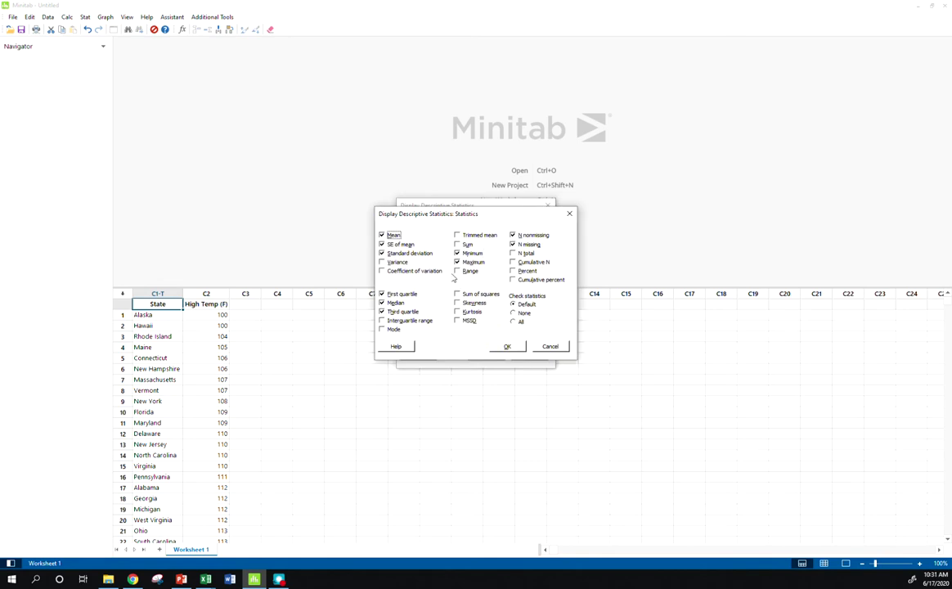
left_click(513, 244)
left_click(513, 235)
left_click(513, 313)
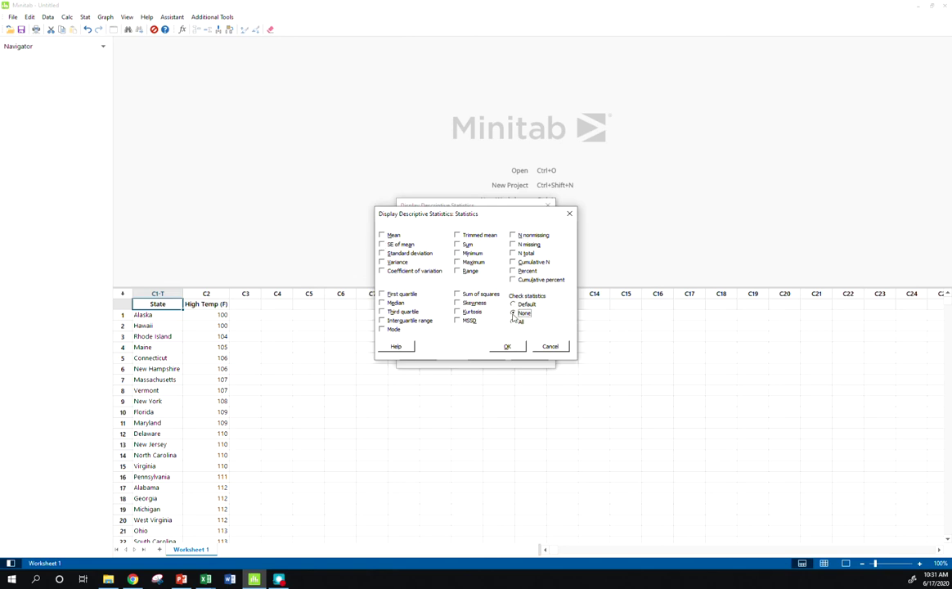
left_click(459, 252)
left_click(460, 261)
left_click(464, 271)
left_click(514, 254)
left_click(508, 346)
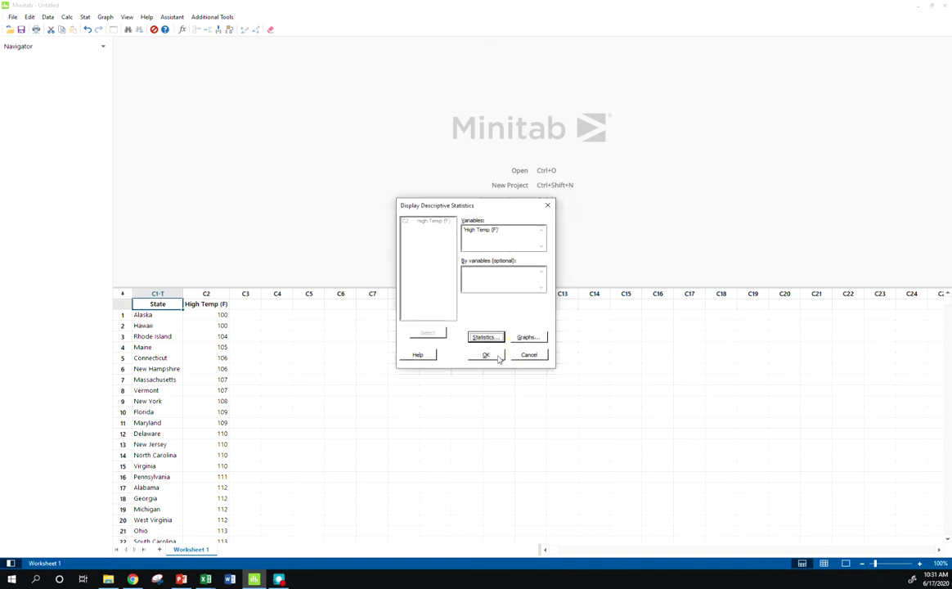
left_click(488, 355)
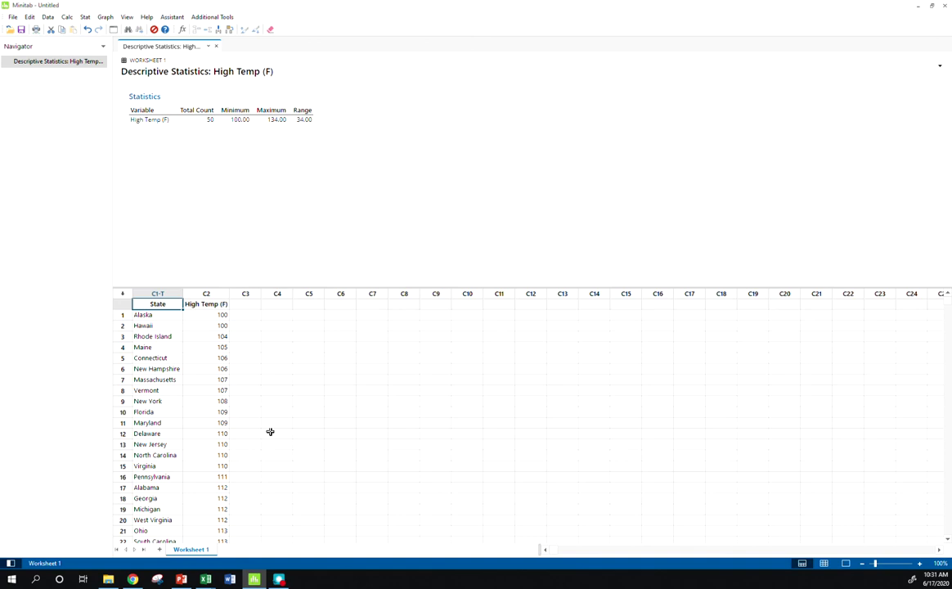
Switch back to Excel and remove the summary labels and values from columns D and E
mouse_move(205, 579)
left_click(233, 547)
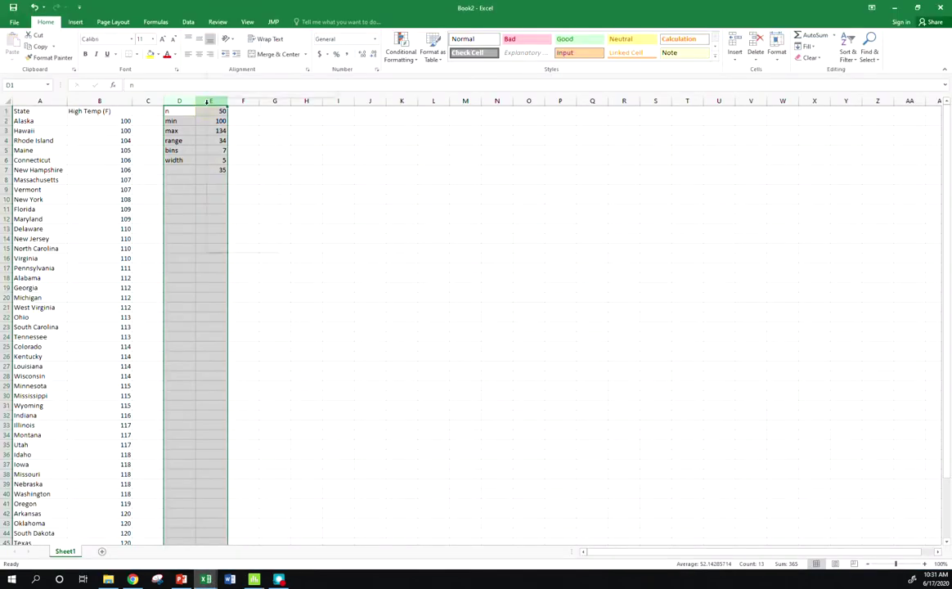
right_click(210, 101)
left_click(243, 197)
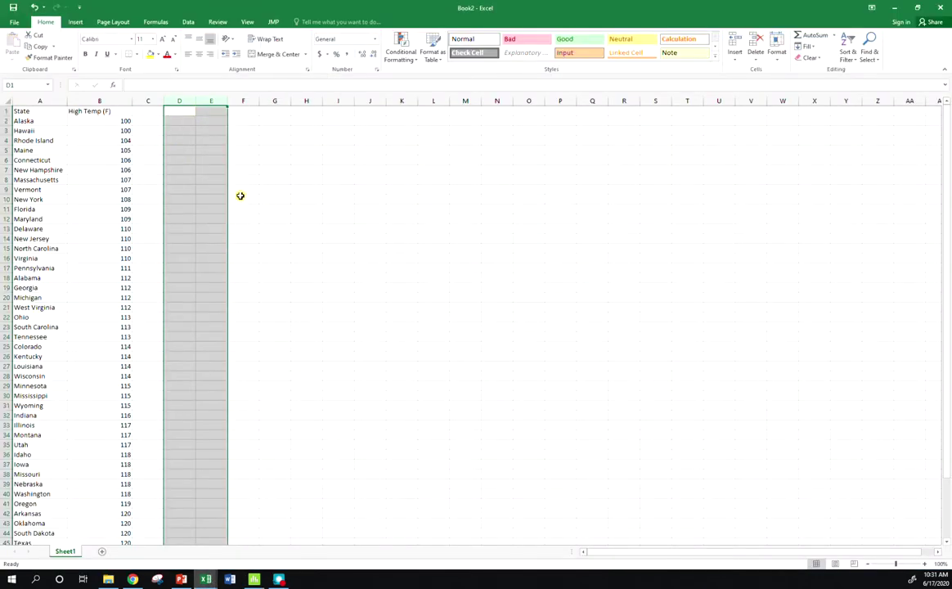
left_click(203, 152)
left_click(179, 120)
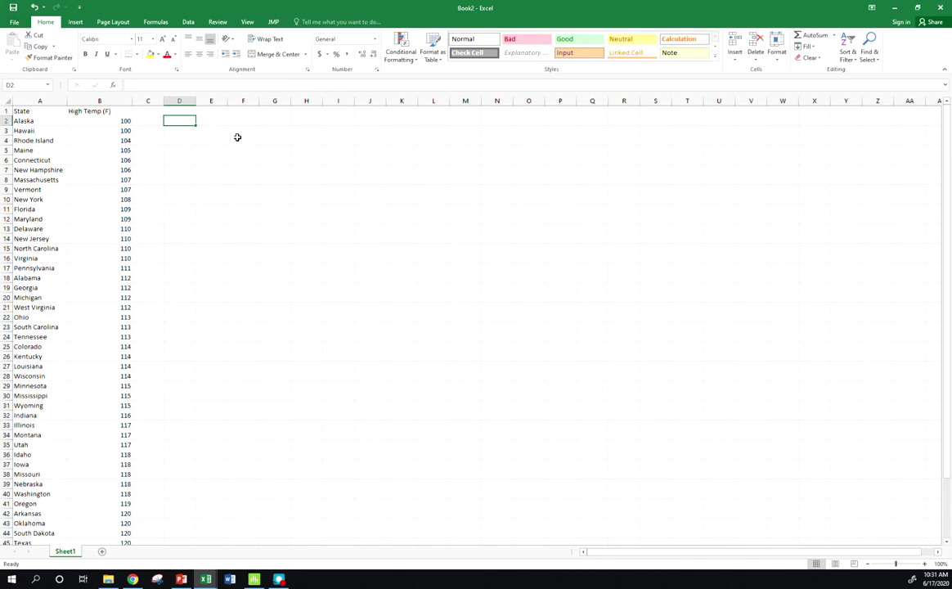
Enter the first class limits 100 in D2 and 105 in E2, and the second lower limit 105 in D3
type("100")
key("Tab")
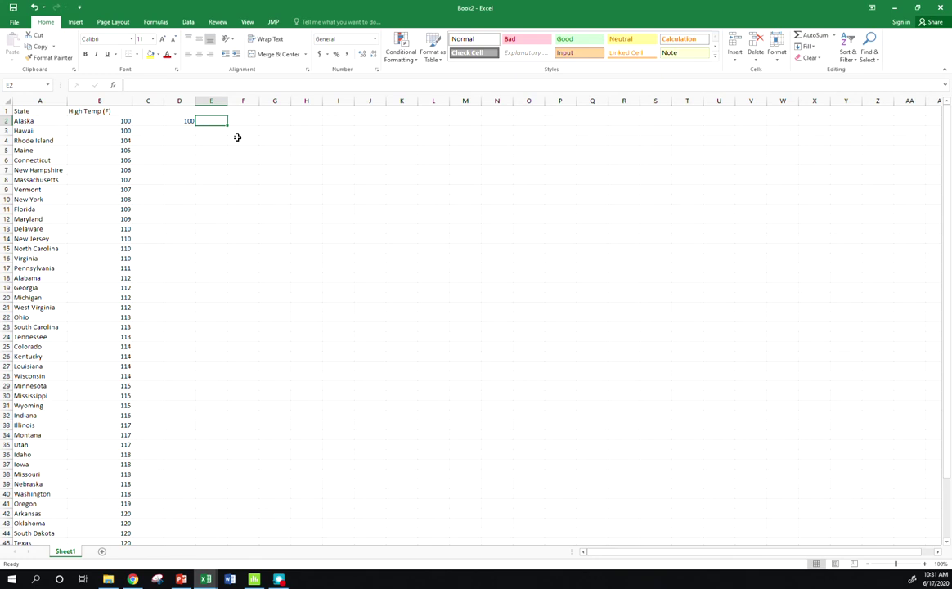
type("1")
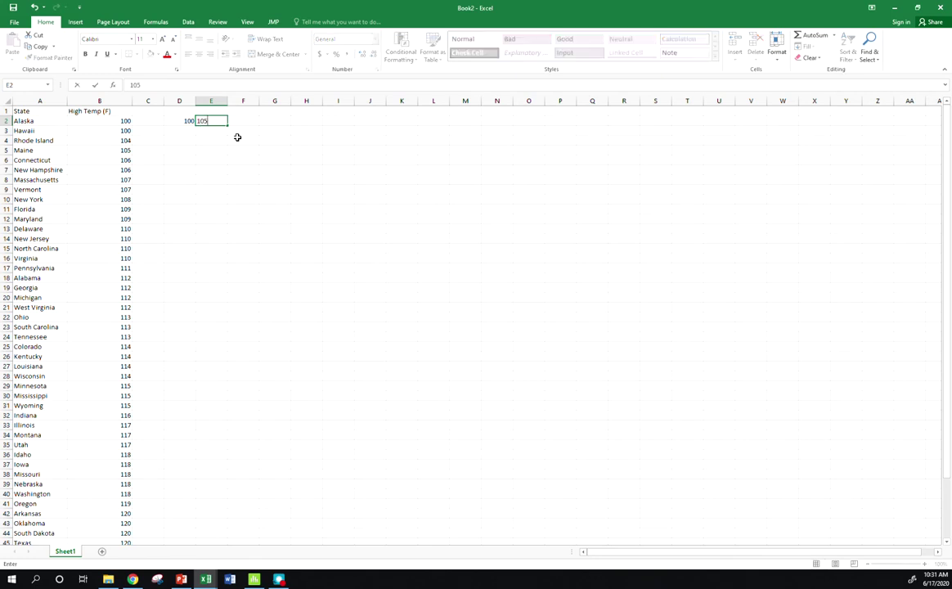
type("05")
key("Return")
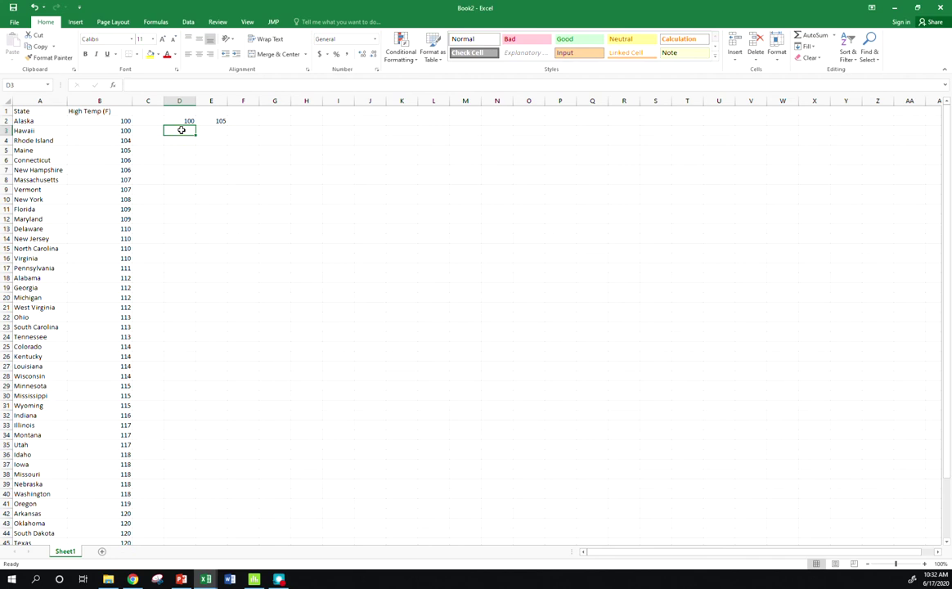
type("105")
key("Return")
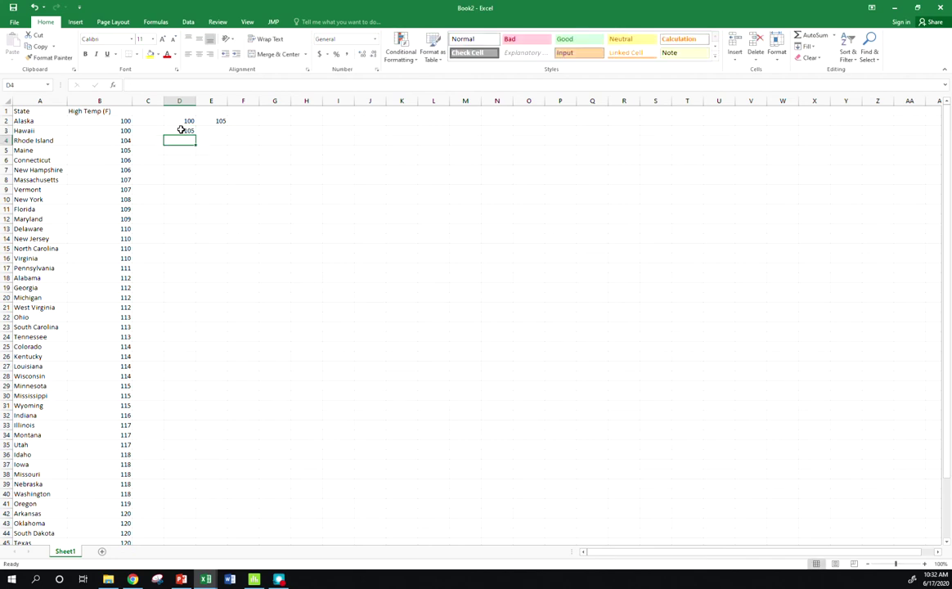
Extend the lower class limits from D2:D3 as a series in steps of 5 down to 130 in D8
left_click(189, 120)
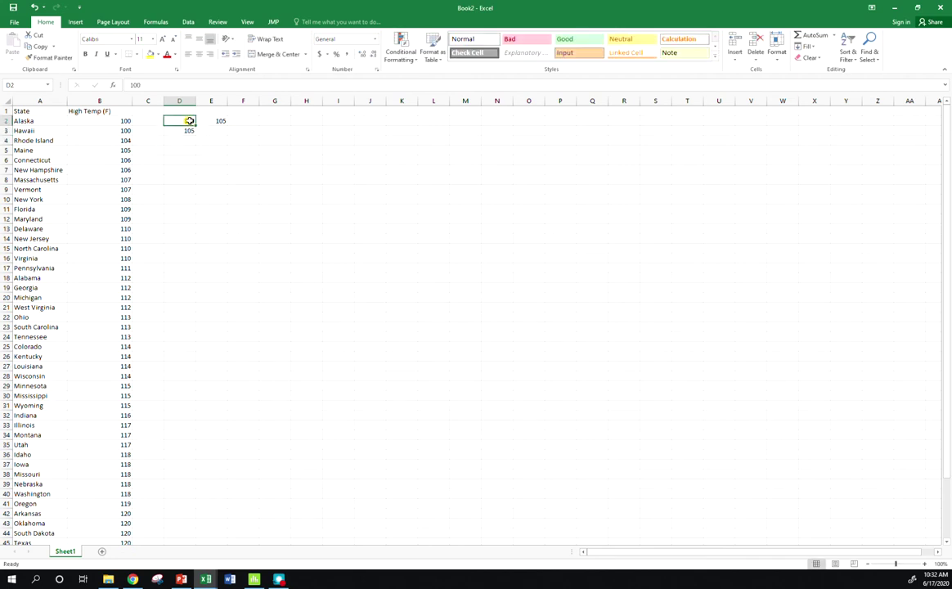
left_click(191, 130)
left_click(190, 121)
left_click(190, 131)
type("105")
left_click(189, 123)
left_click_drag(188, 121, 193, 182)
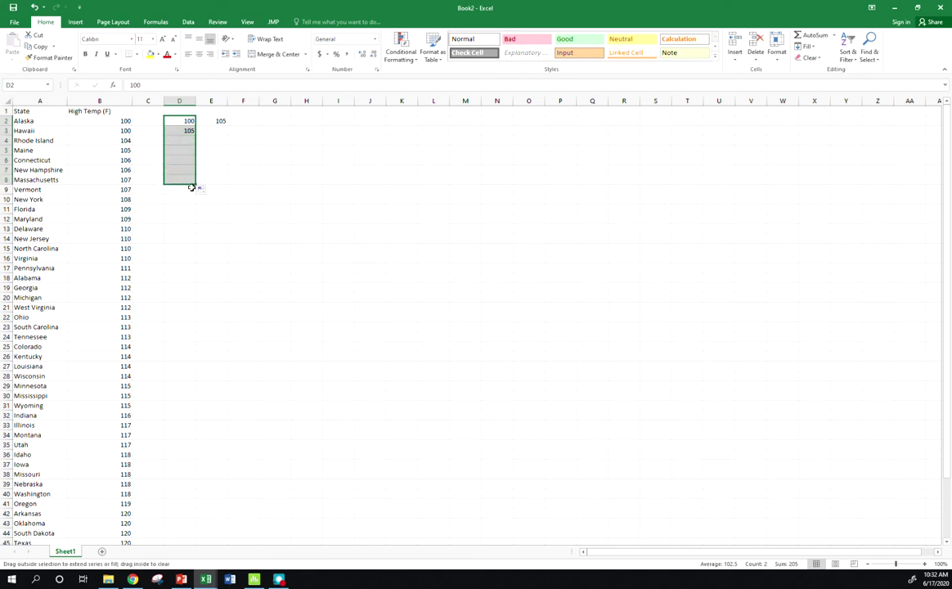
Enter the upper limit 110 in E3 and extend the series from E2:E3 down to 135 in E8
left_click(227, 131)
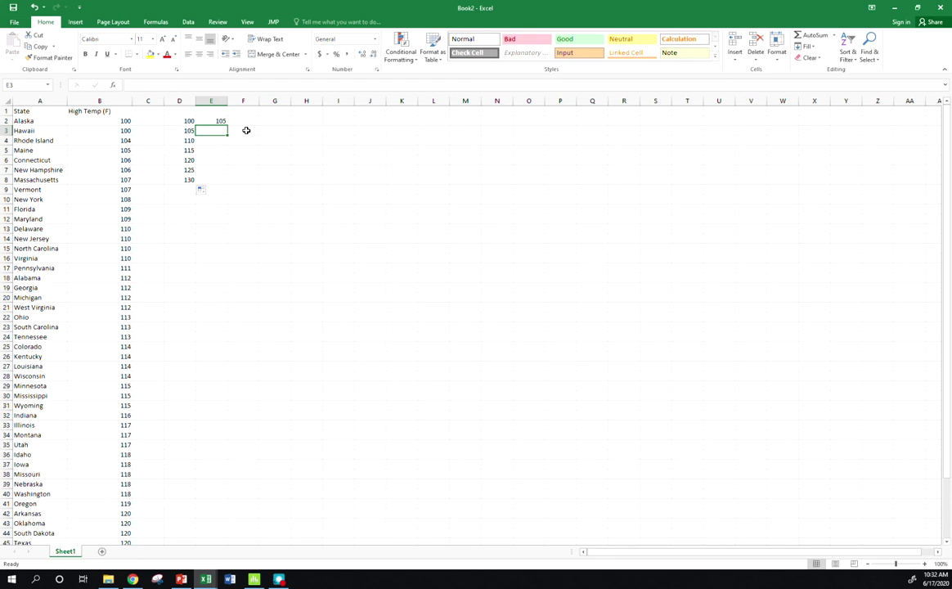
type("110")
key("Return")
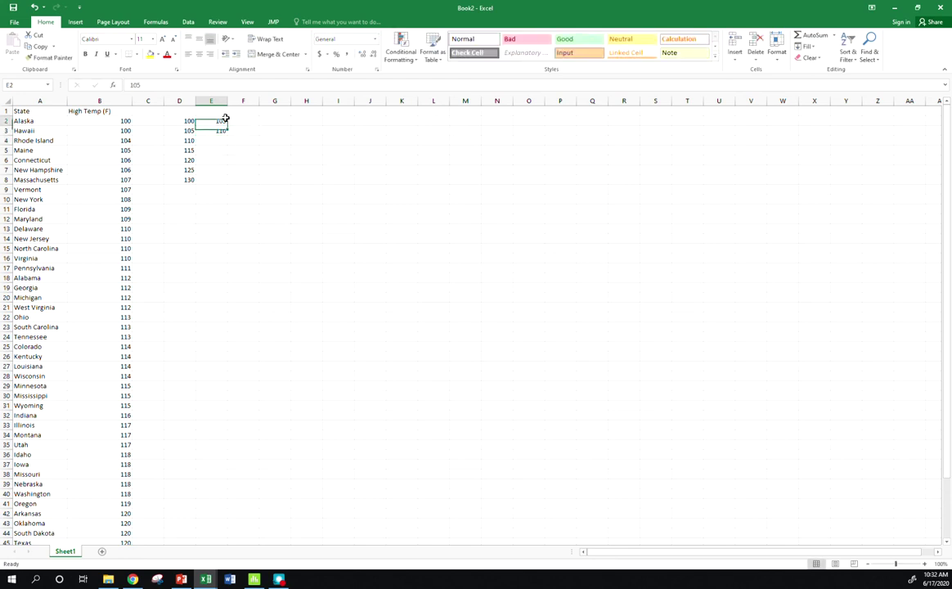
left_click_drag(223, 119, 218, 181)
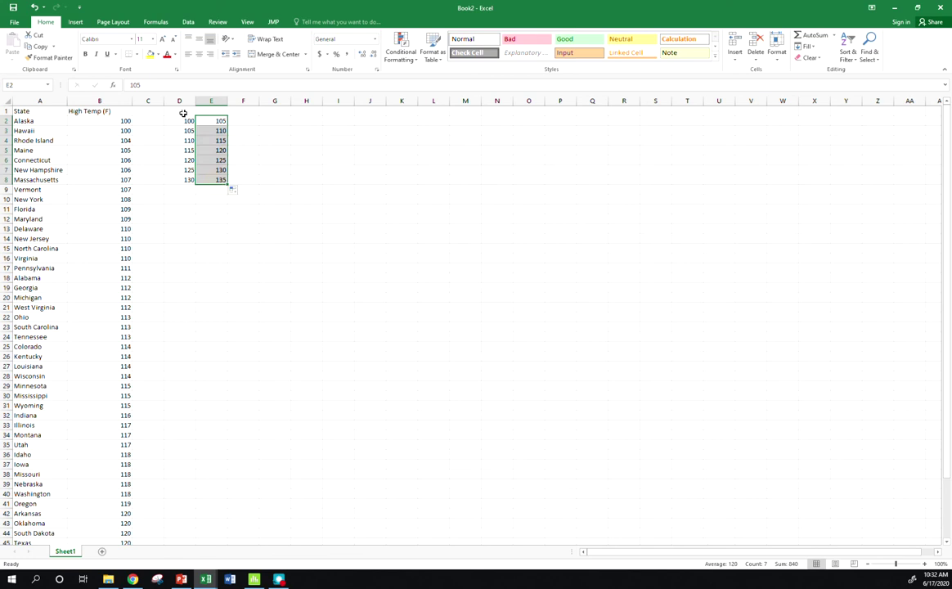
Label the class limit columns LCL in D1 and UCL in E1, and head column F freq
left_click(184, 111)
type("LL")
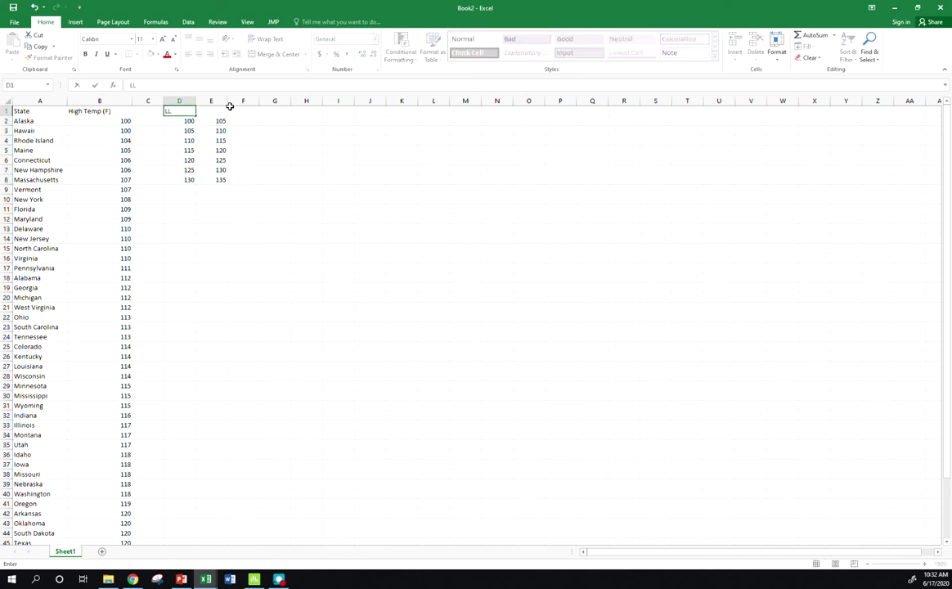
type("CL")
key("Tab")
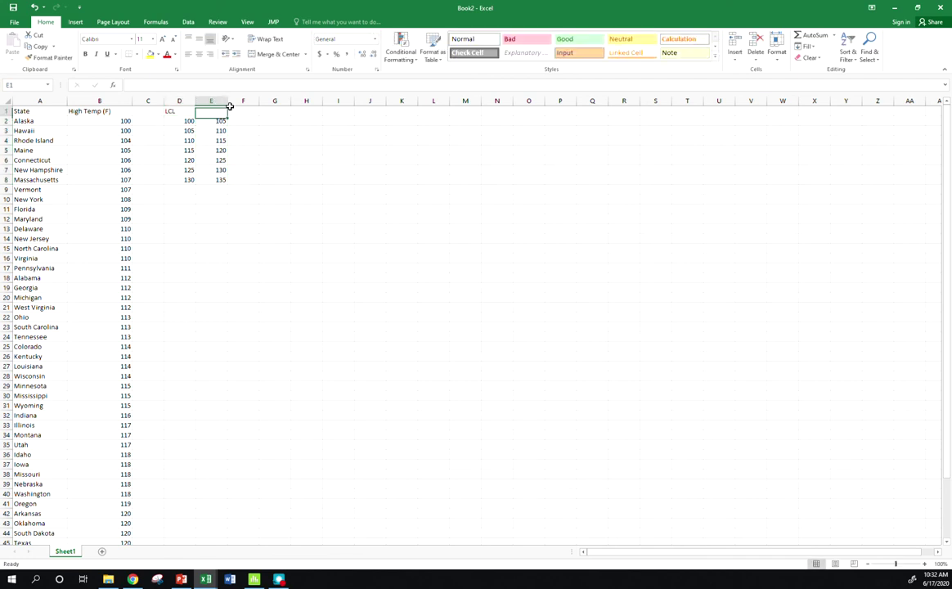
type("UCL")
key("Return")
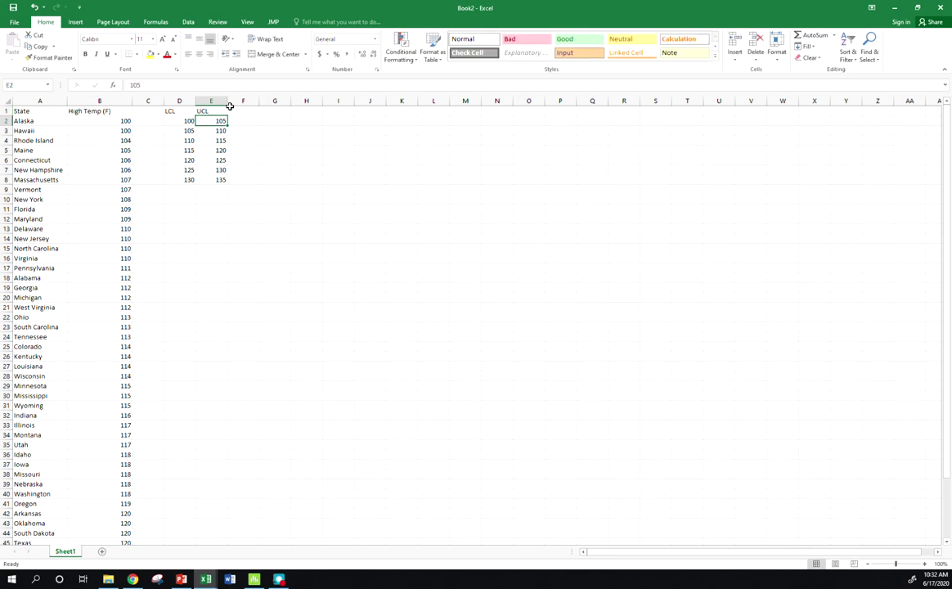
key("Right")
key("Right")
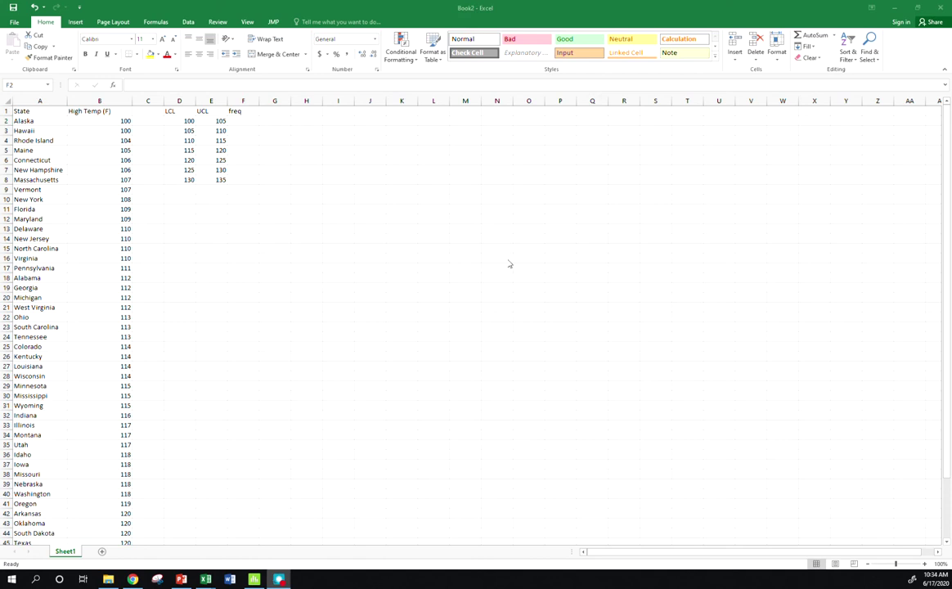
Count the temperatures of the 100 to 105 class in F2 with =COUNT(B2:B4)
left_click(249, 121)
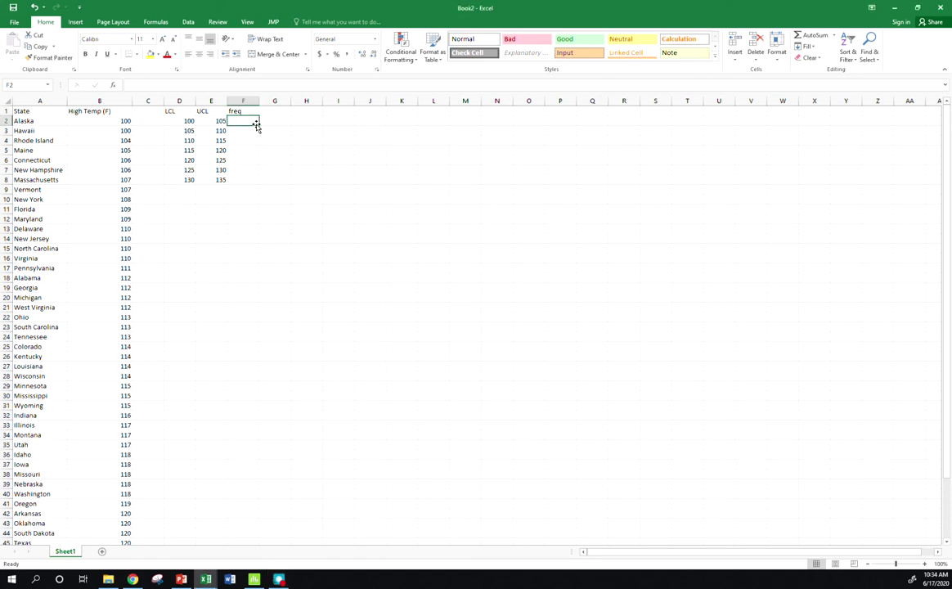
type("=count")
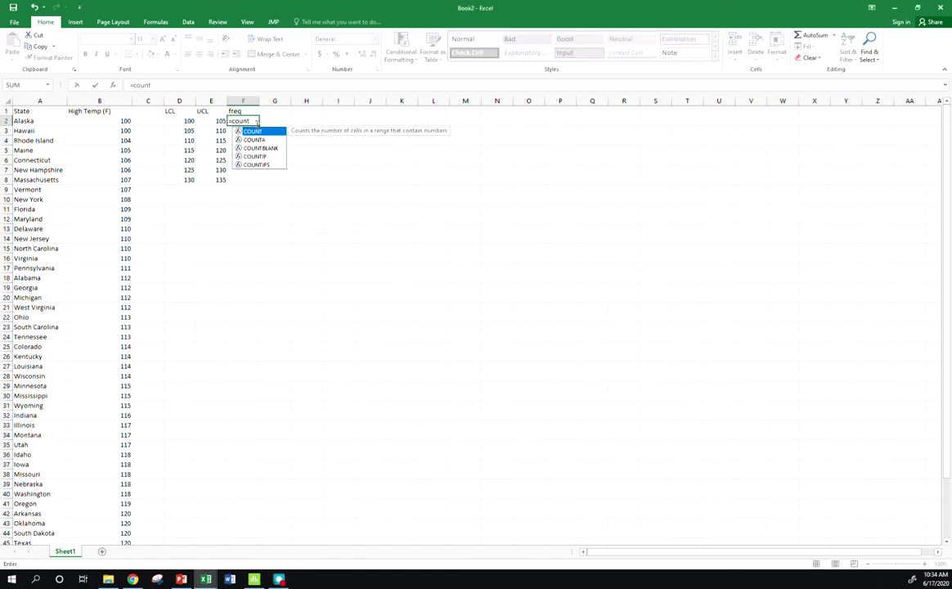
type("(")
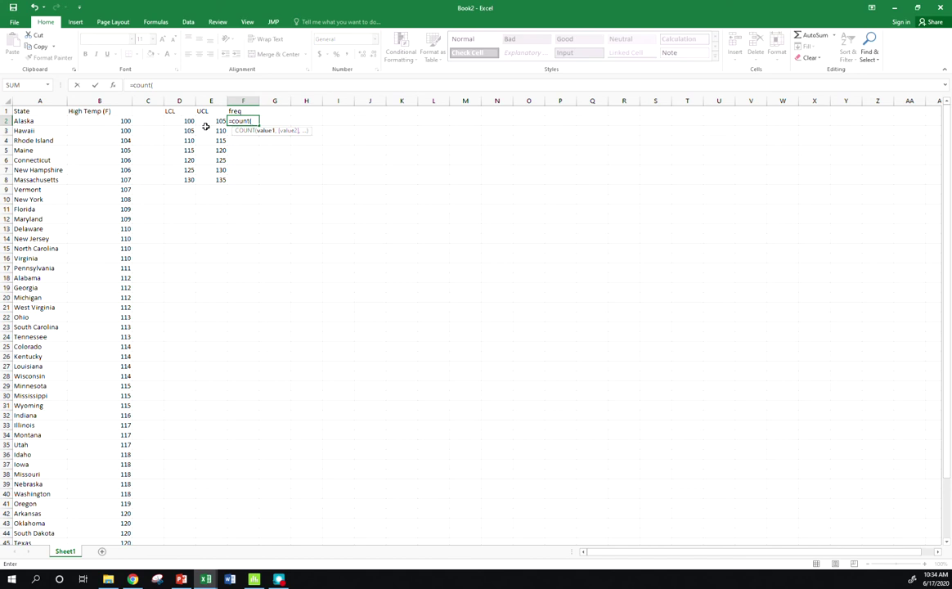
left_click(123, 119)
left_click_drag(124, 120, 123, 137)
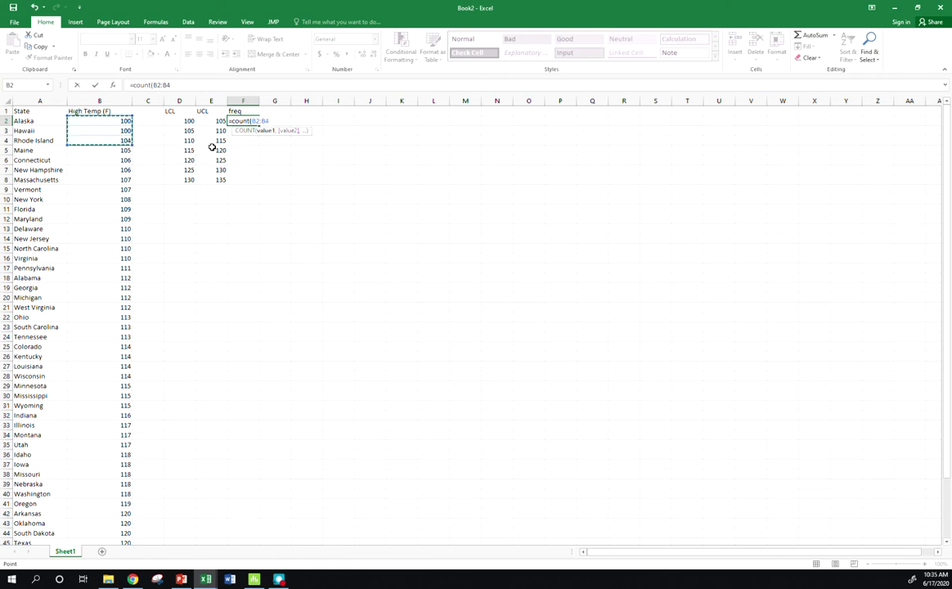
type(")")
key("Return")
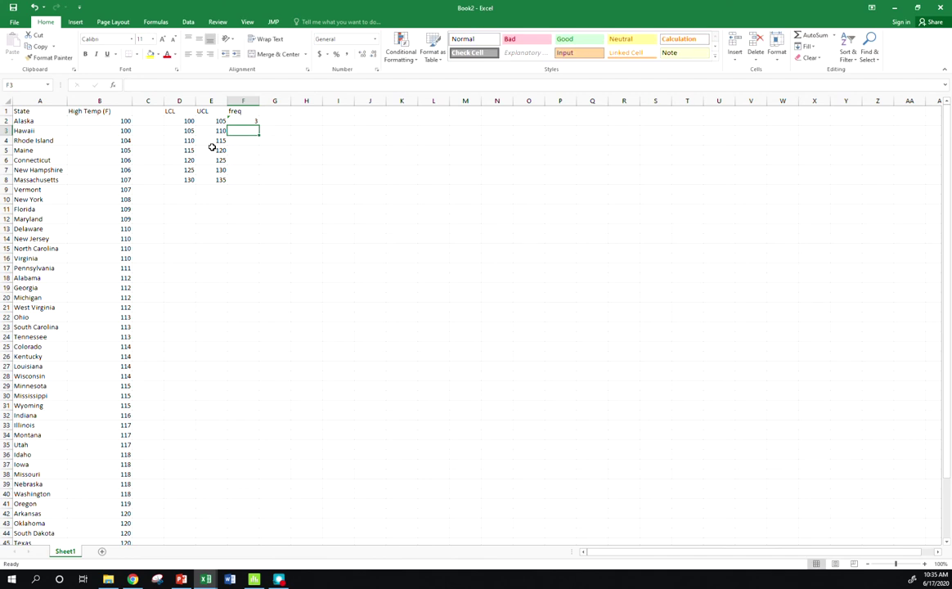
Count the temperatures of the 105 to 110 class in F3 with =COUNT(B5:B12)
type("=count(")
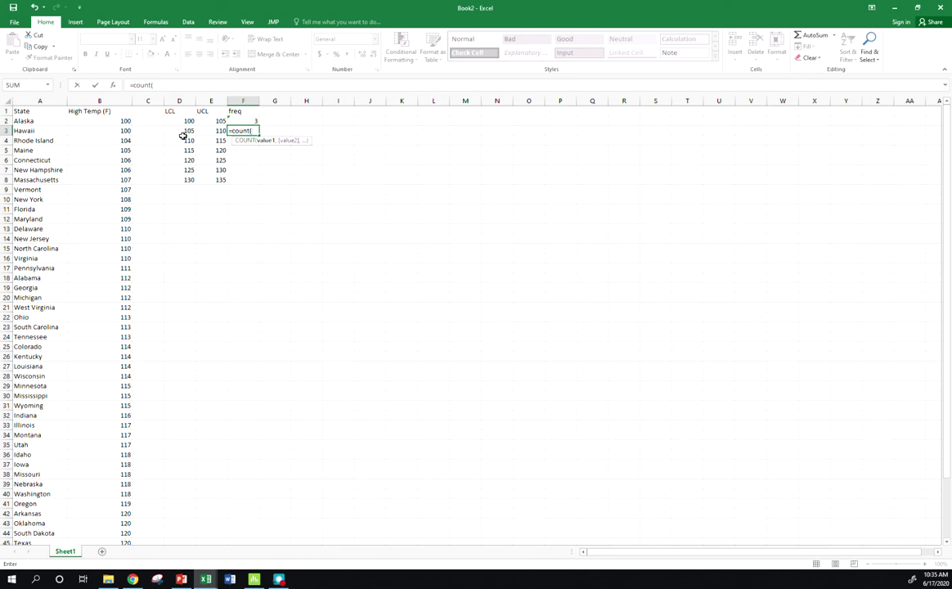
left_click_drag(125, 153, 125, 219)
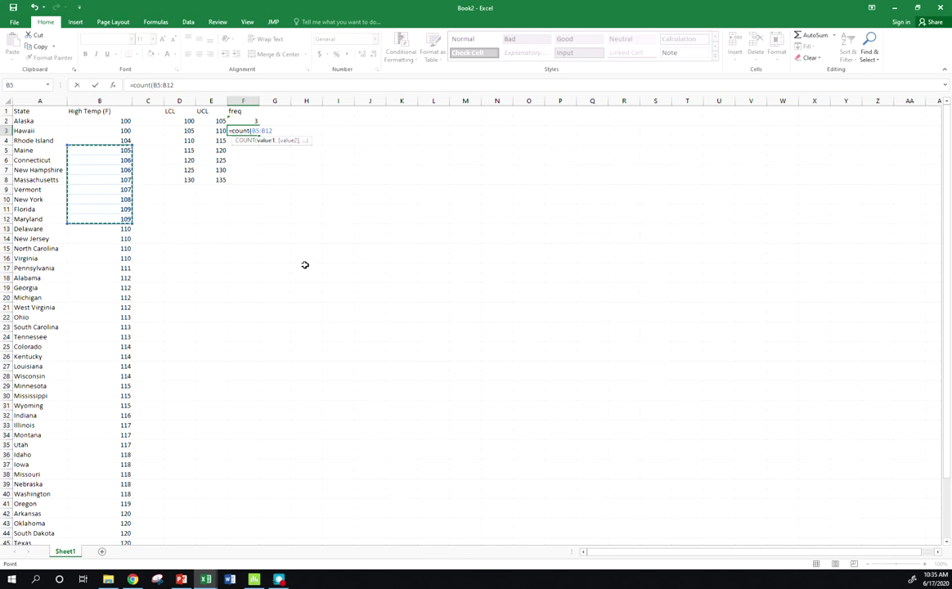
key("Return")
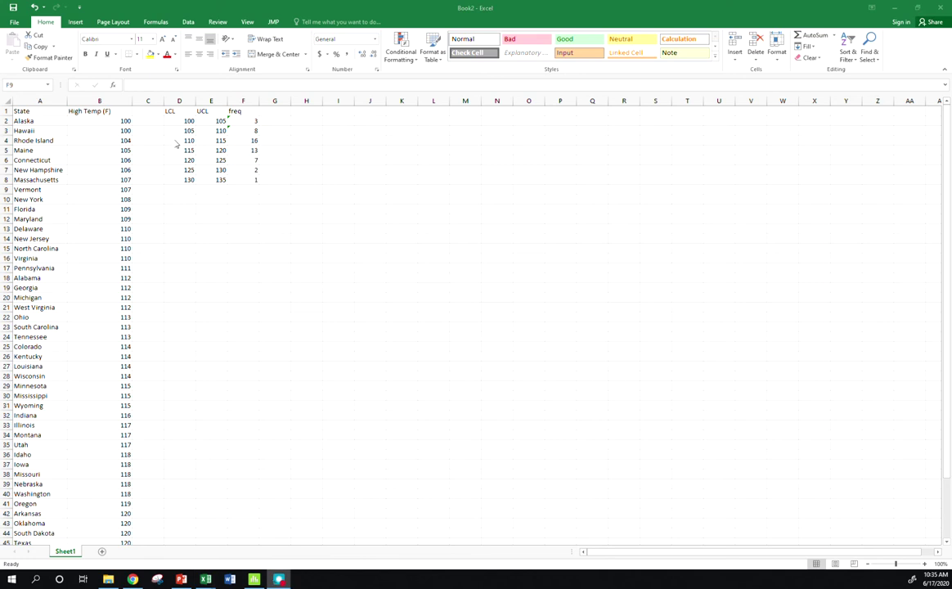
Total the class frequencies in F9 with =SUM(F2:F8)
left_click(246, 189)
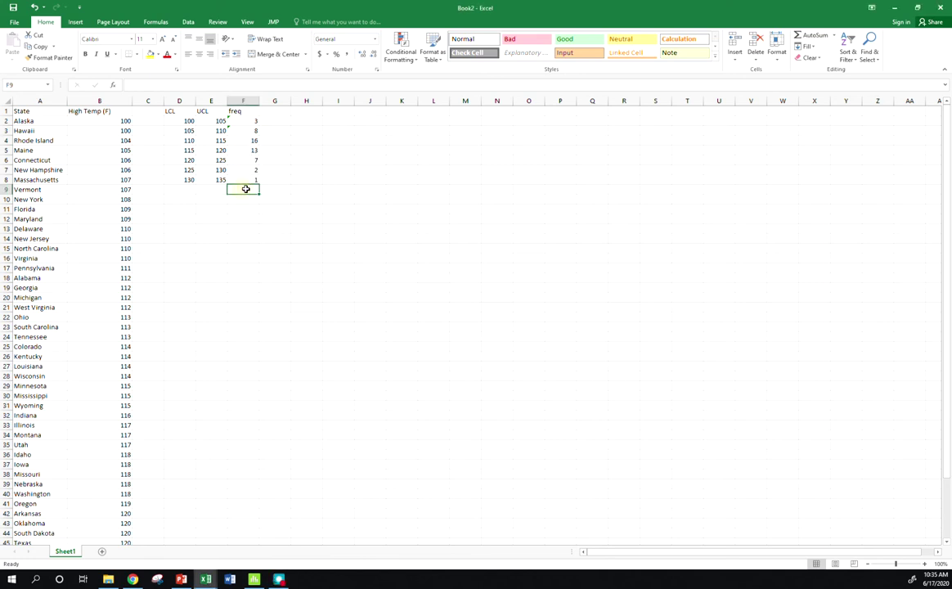
type("=")
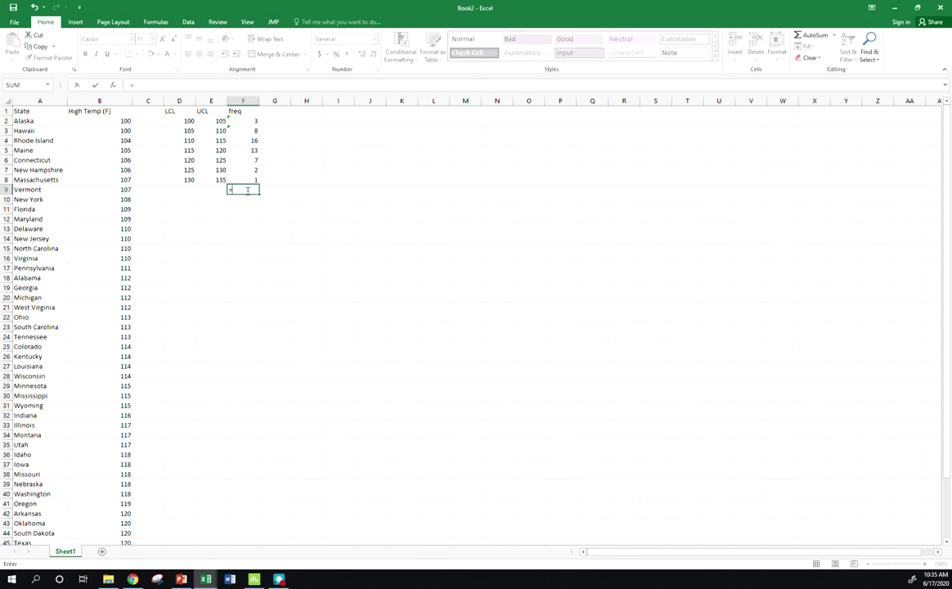
type("sum(")
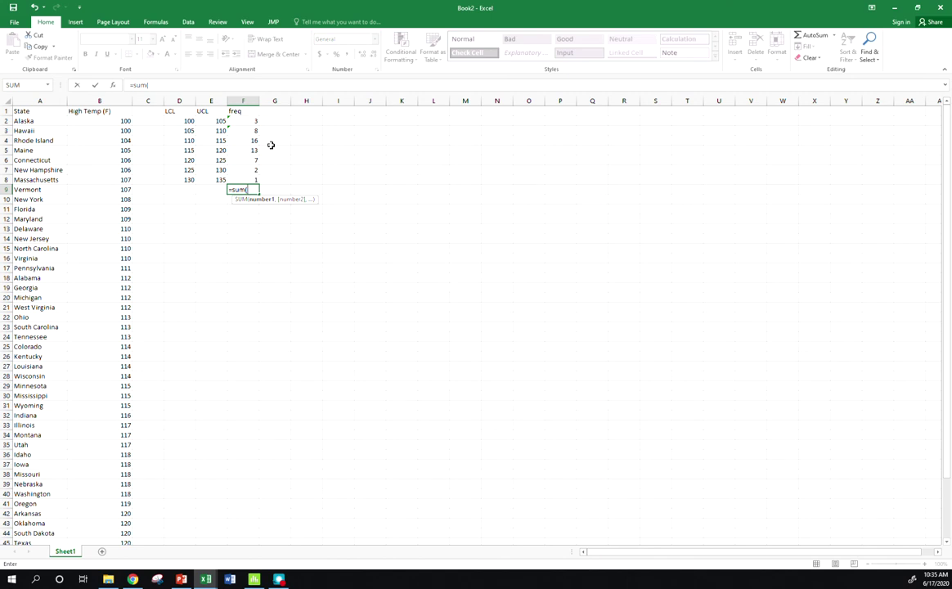
left_click_drag(250, 121, 248, 180)
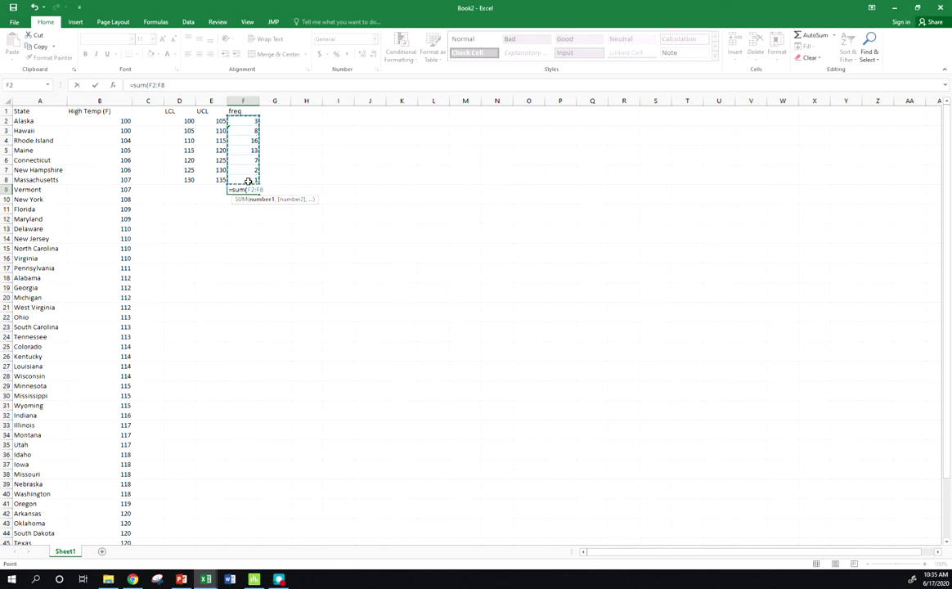
key("ctrl+Return")
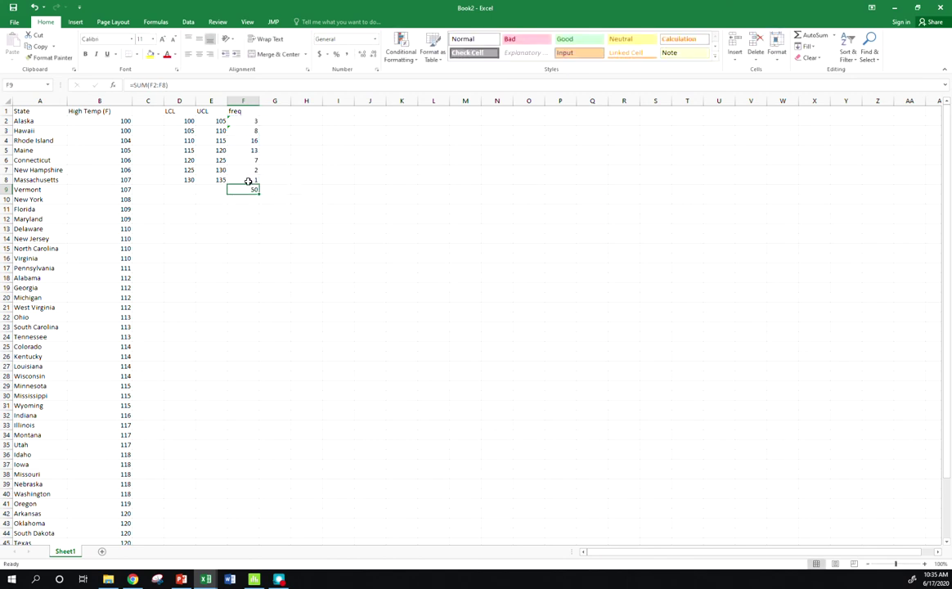
Head column G rf and calculate the first class's relative frequency in G2 with =F2/F9
left_click(274, 112)
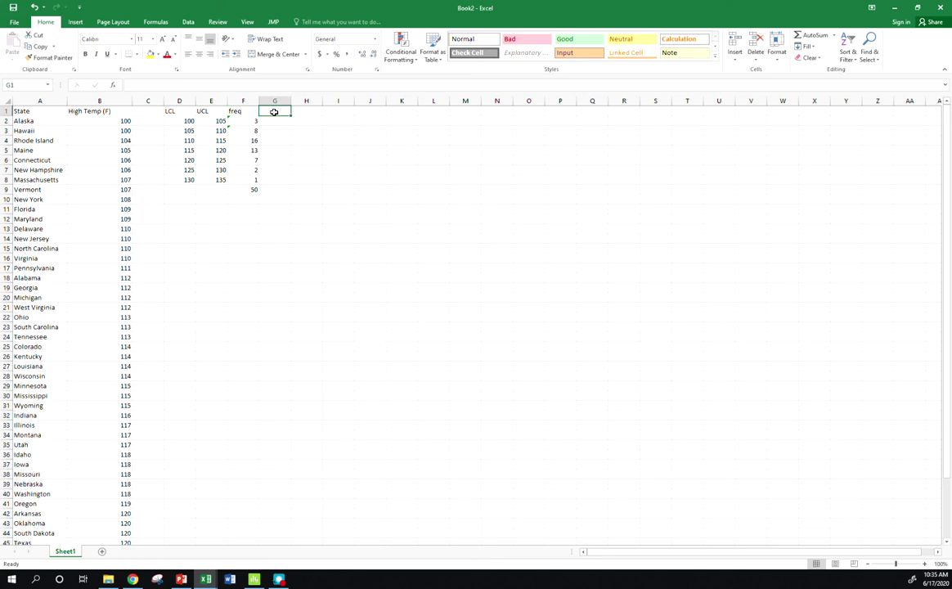
type("rf")
key("Return")
type("=")
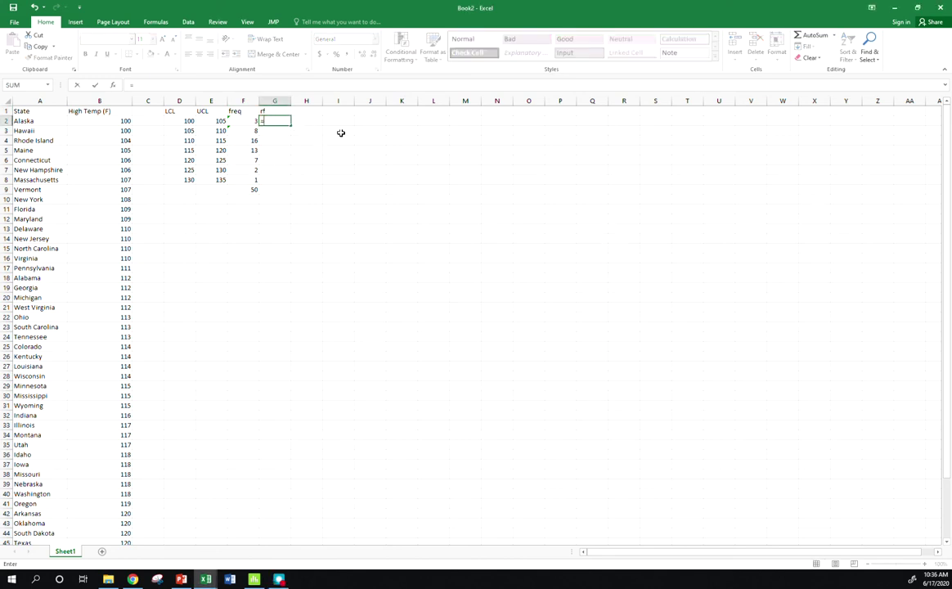
left_click(250, 121)
type("/")
left_click(254, 190)
key("Return")
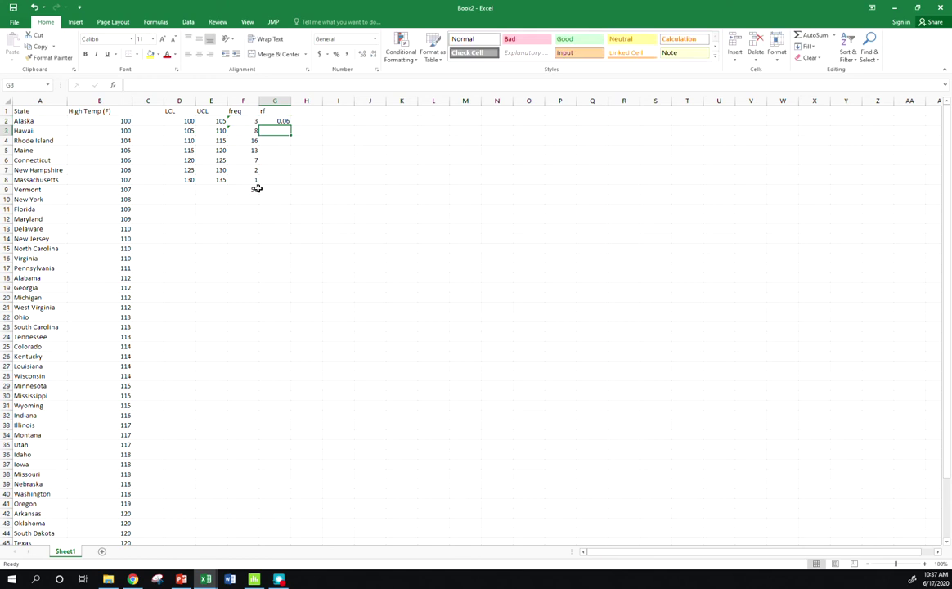
left_click(286, 121)
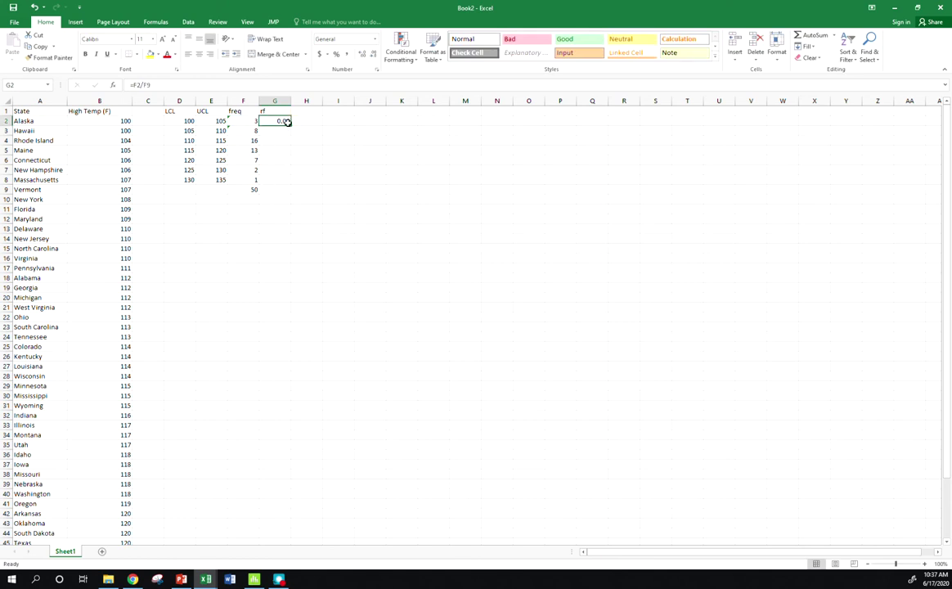
left_click(305, 121)
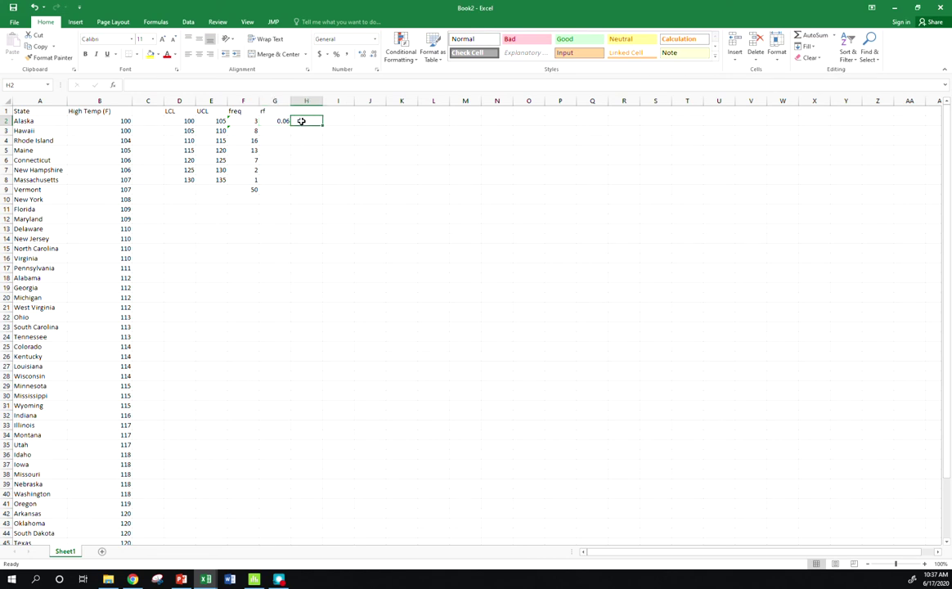
type("=")
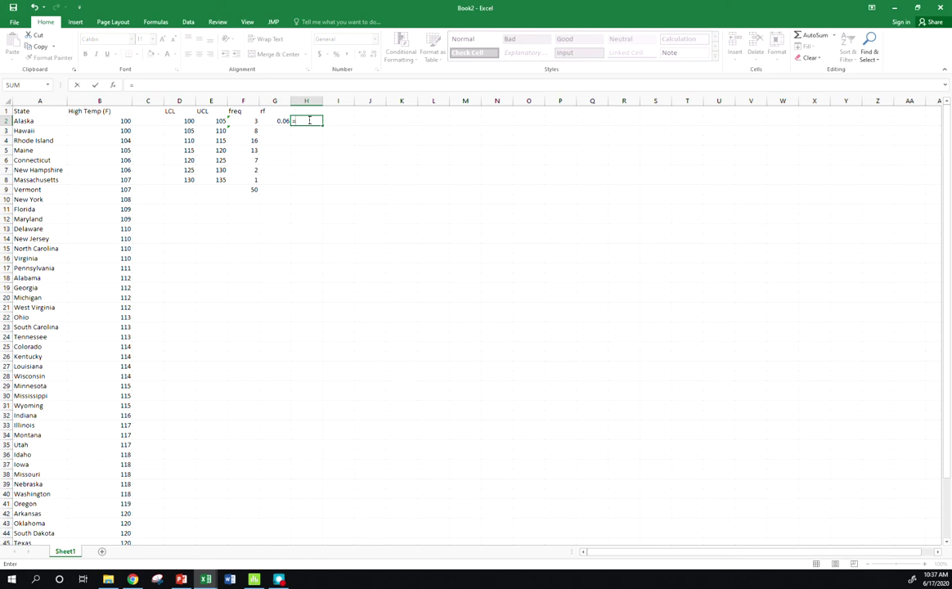
key("BackSpace")
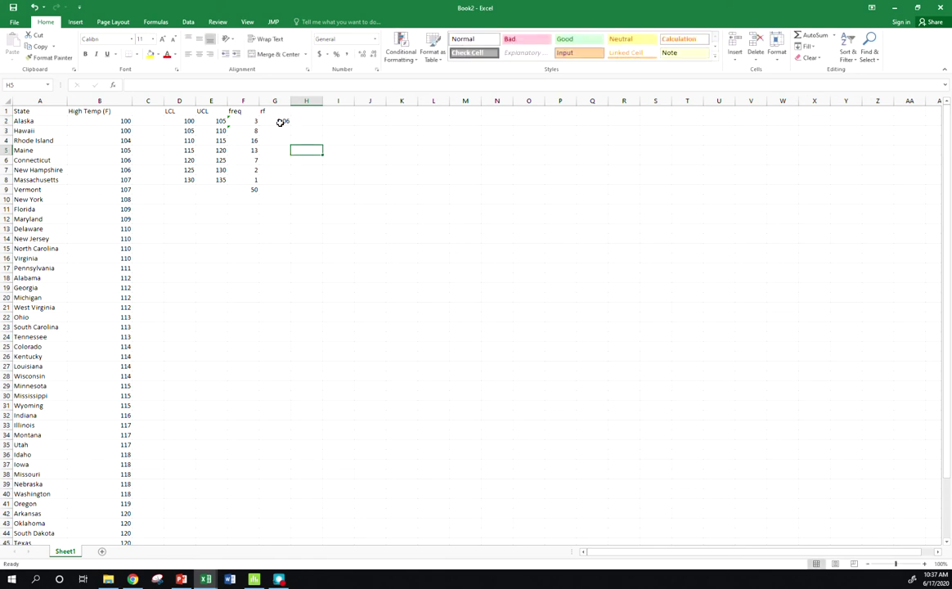
Try to fill the relative frequency formula from G2 down through G8
left_click(276, 121)
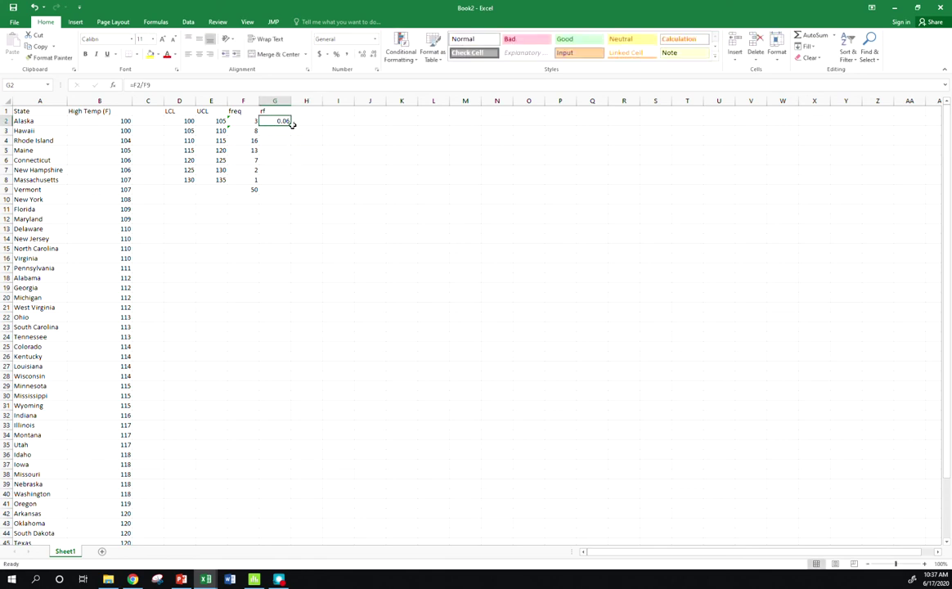
left_click_drag(290, 125, 287, 184)
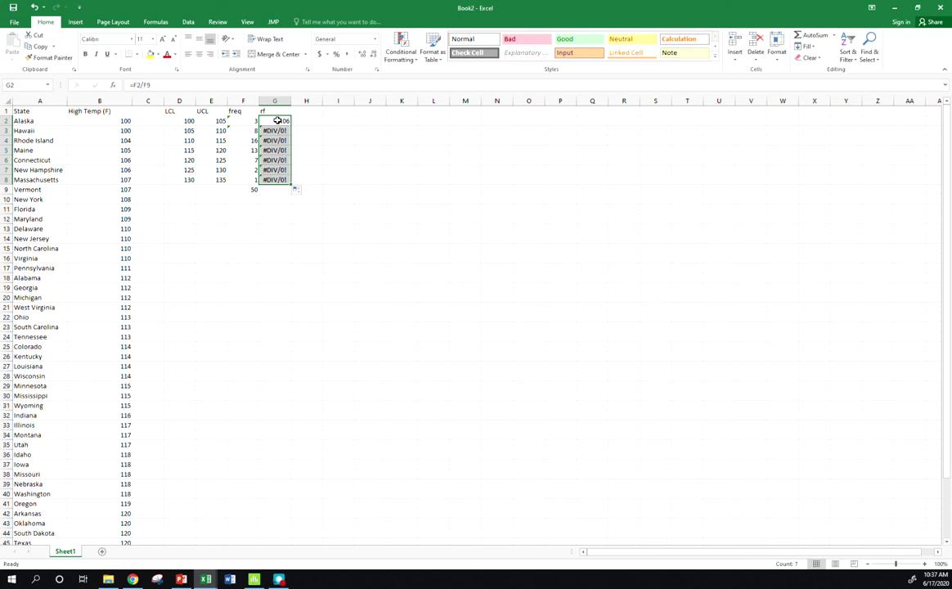
Check the filled relative frequency formulas and clear the faulty ones from G3 through G8
left_click(278, 121)
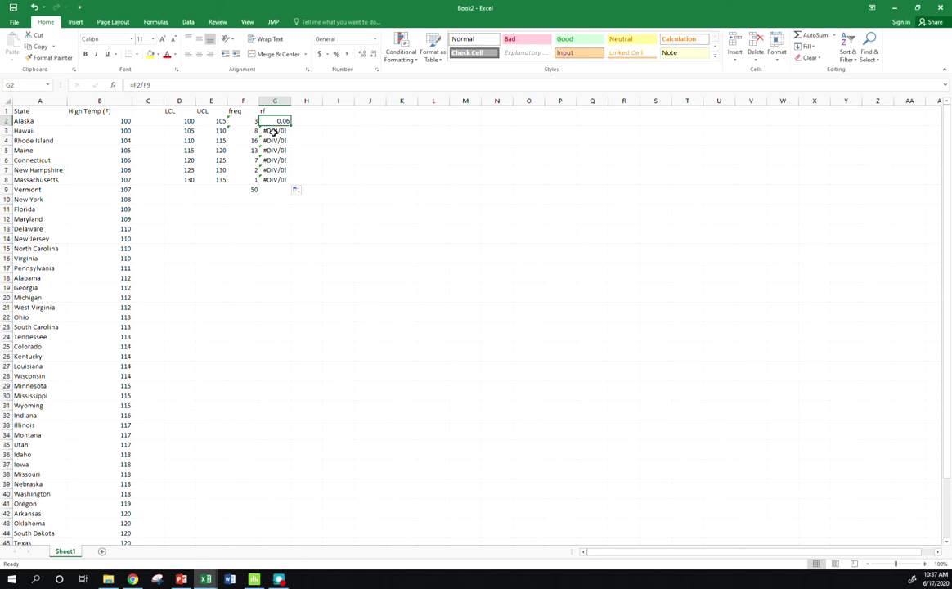
left_click(277, 130)
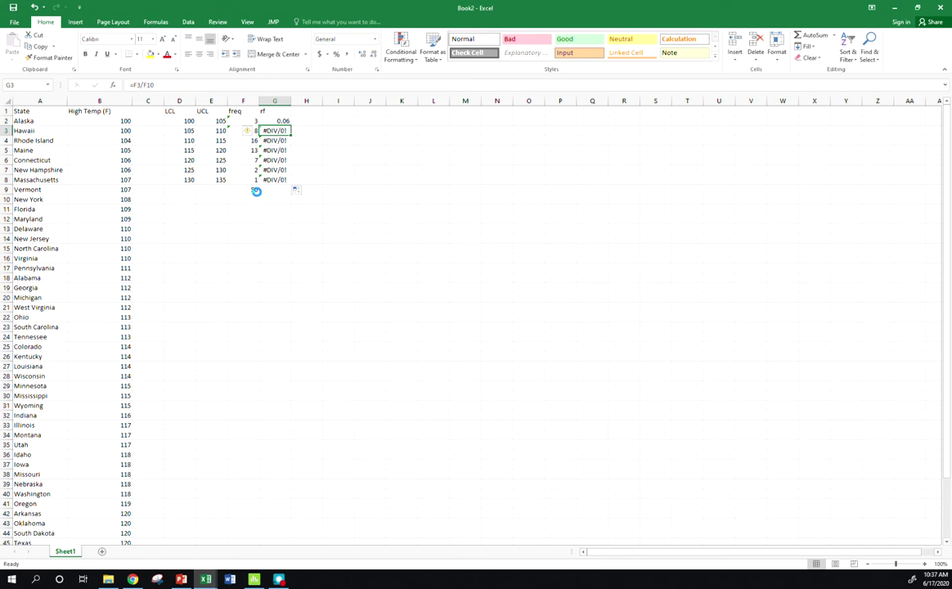
key("Delete")
key("Down")
key("Delete")
key("Down")
key("Delete")
key("Down")
key("Delete")
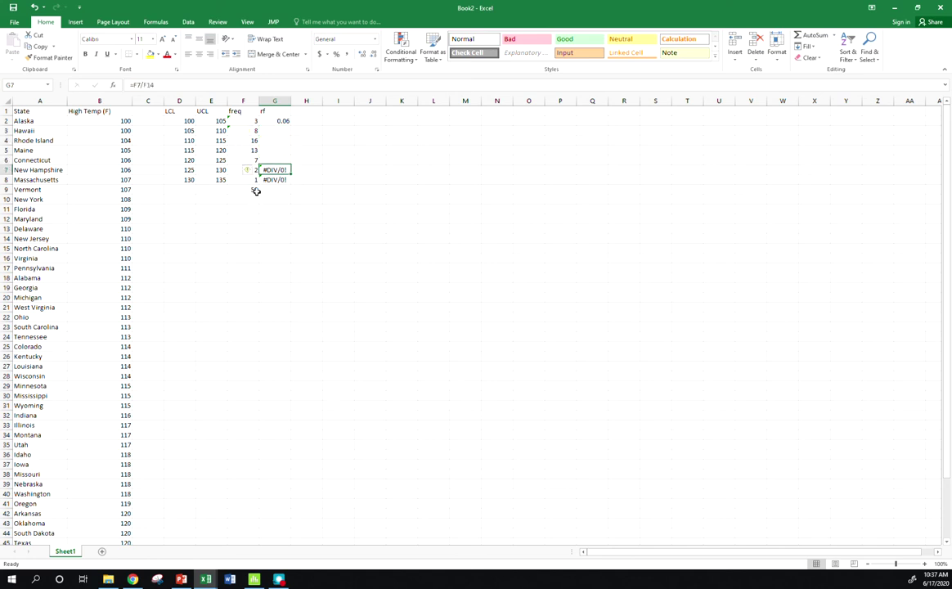
key("Down")
key("Delete")
key("Down")
key("Delete")
key("Down")
key("Up")
key("Up")
key("Up")
key("Up")
key("Up")
key("Up")
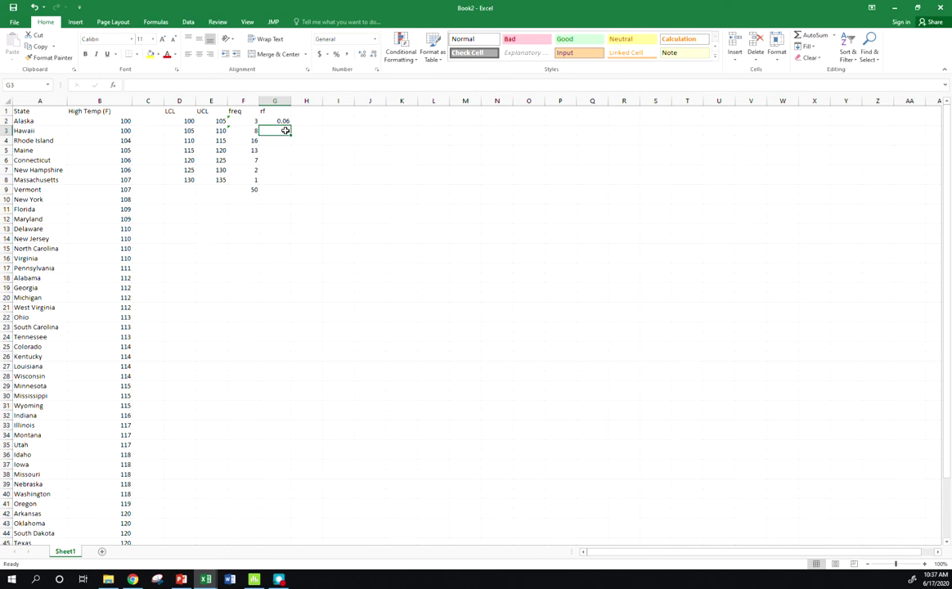
Calculate the relative frequency of the 105 to 110 class in G3 with =F3/50
type("=")
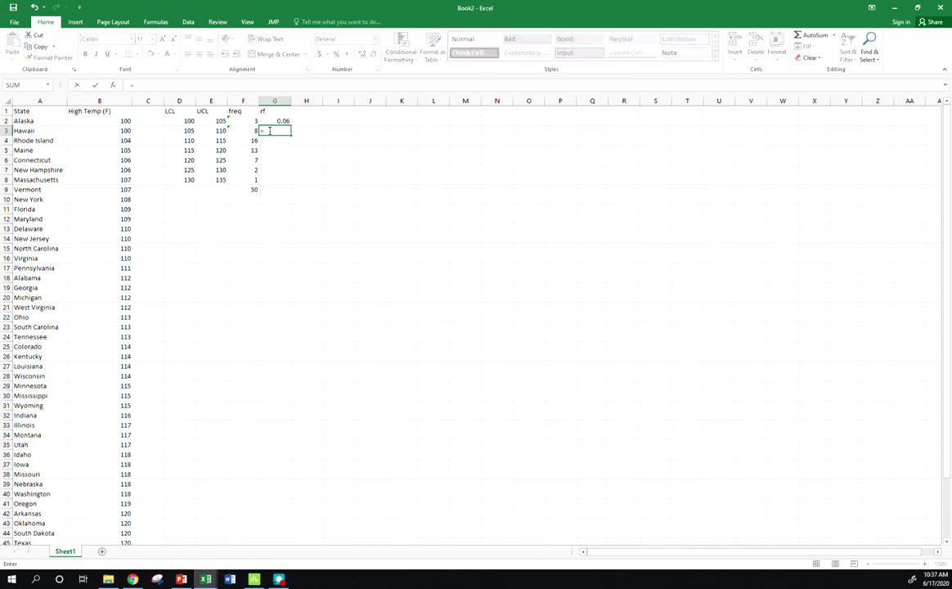
left_click(249, 133)
type("/50")
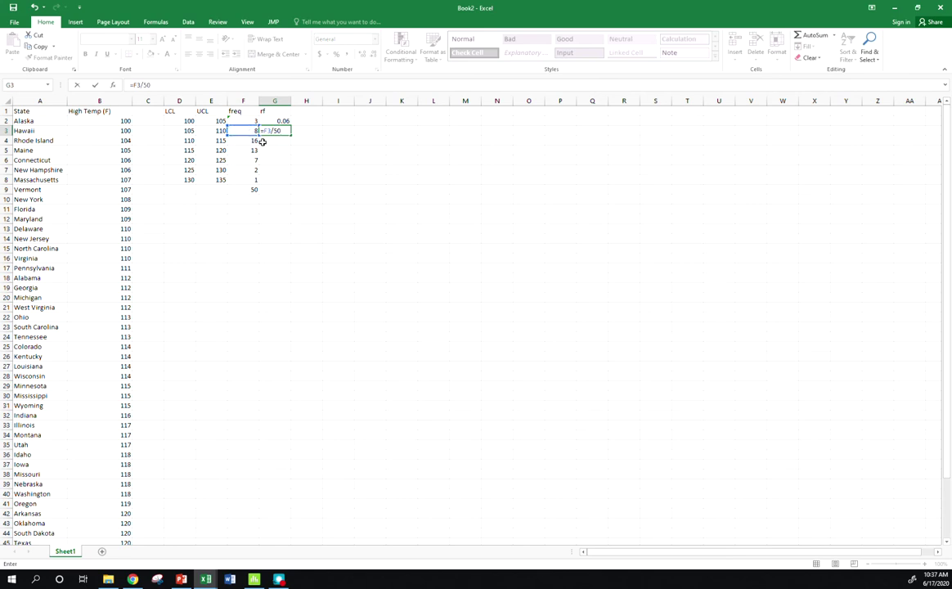
left_click(263, 141)
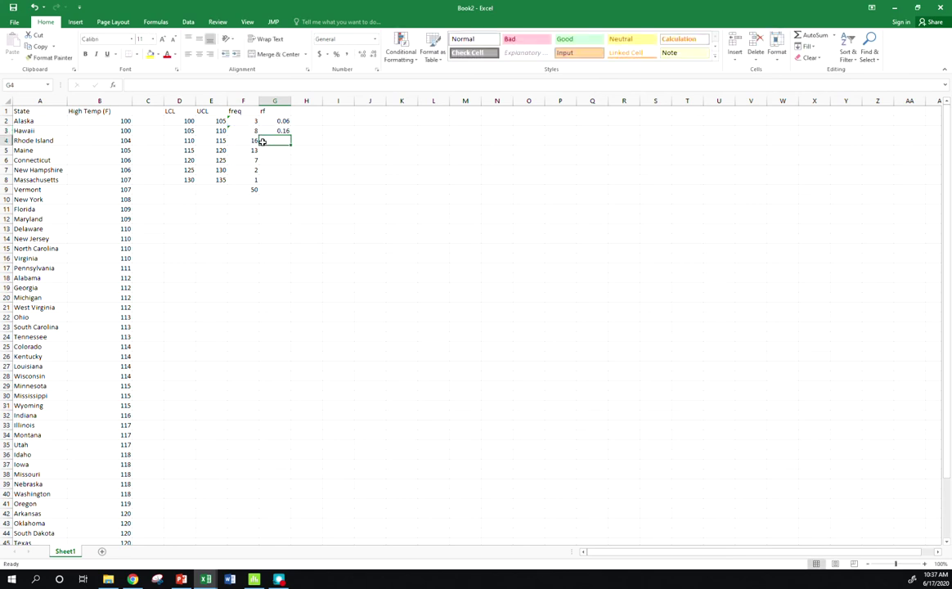
Calculate the relative frequency of the 110 to 115 class in G4 with the absolute-reference formula =F4/$F$9
type("=")
left_click(250, 140)
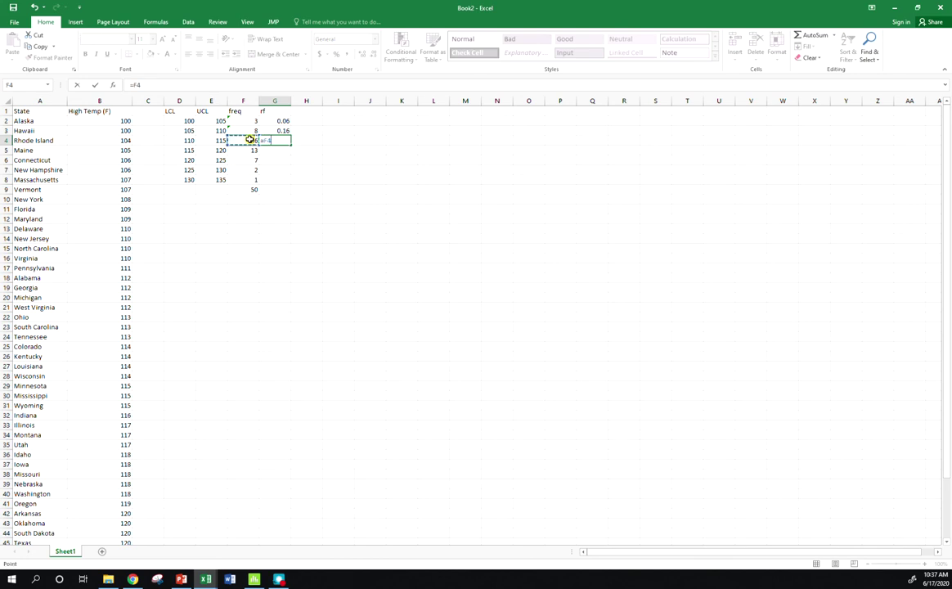
type("/")
left_click(248, 190)
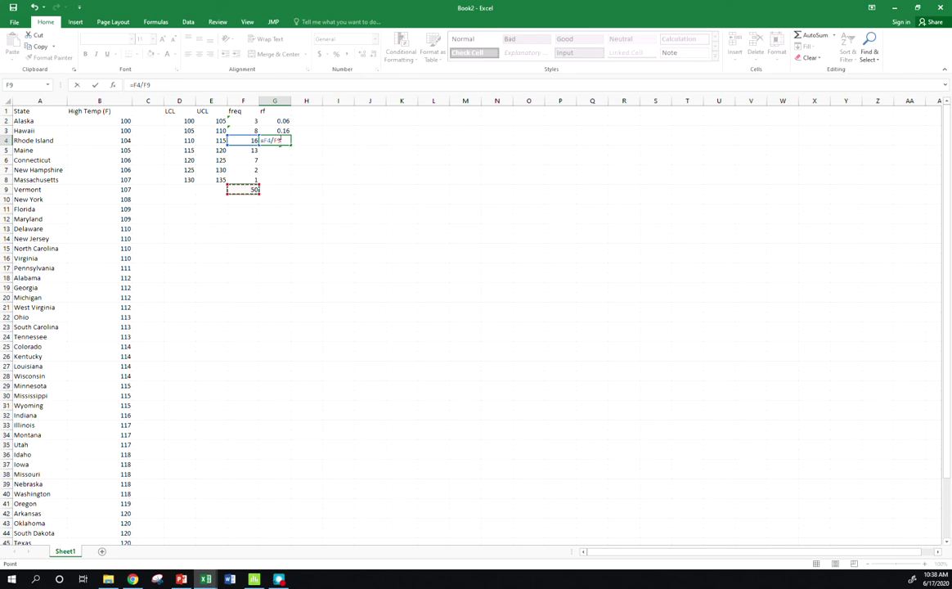
left_click(283, 142)
type("$")
key("Left")
key("Left")
type("$")
key("Return")
Fill the relative frequency formula from G4 down through G8 for the remaining classes
left_click(284, 142)
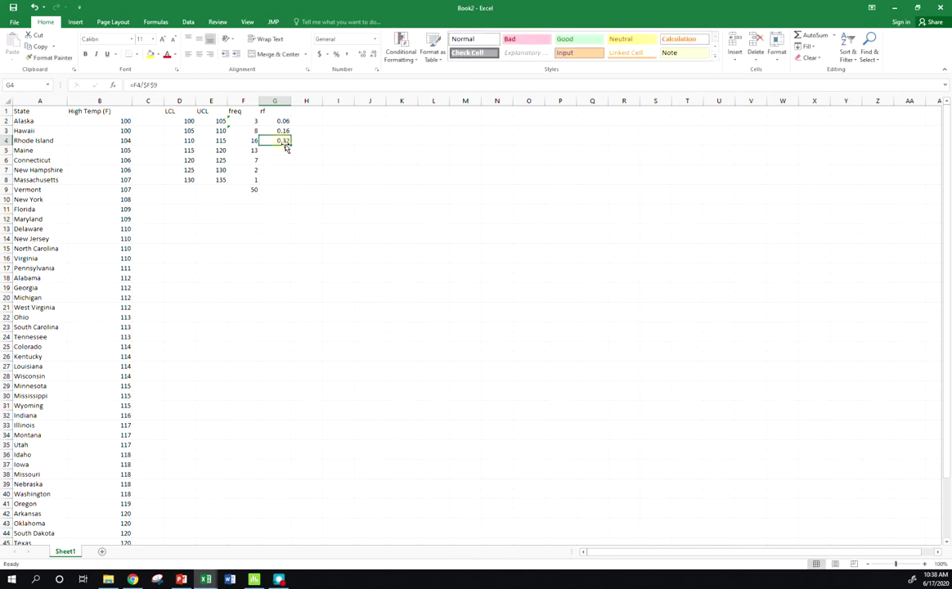
left_click_drag(289, 145, 287, 179)
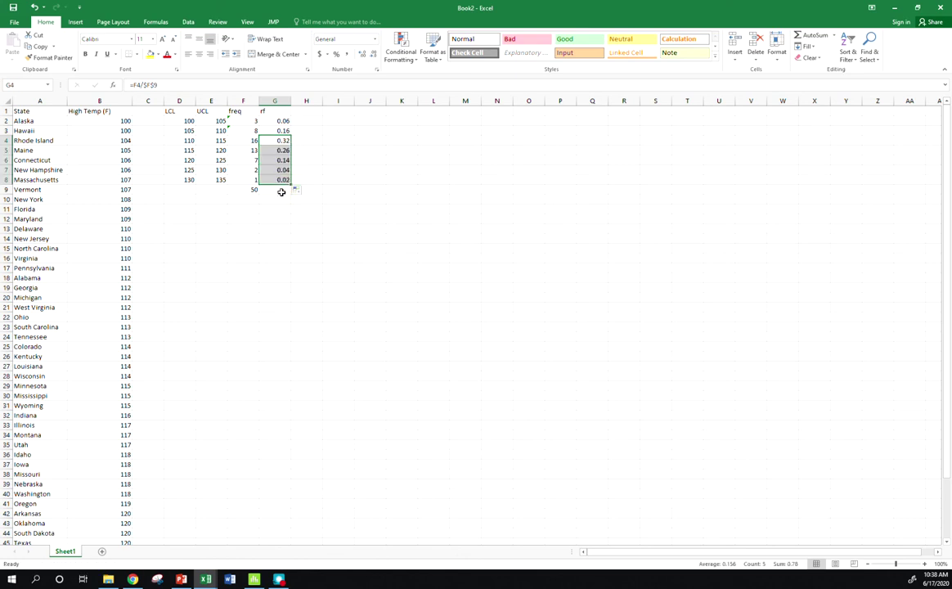
left_click(282, 191)
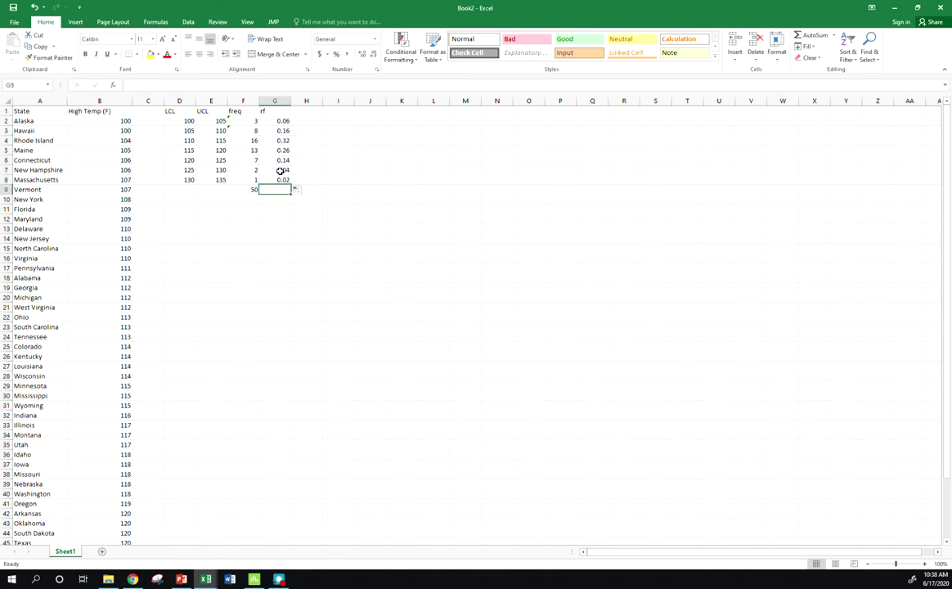